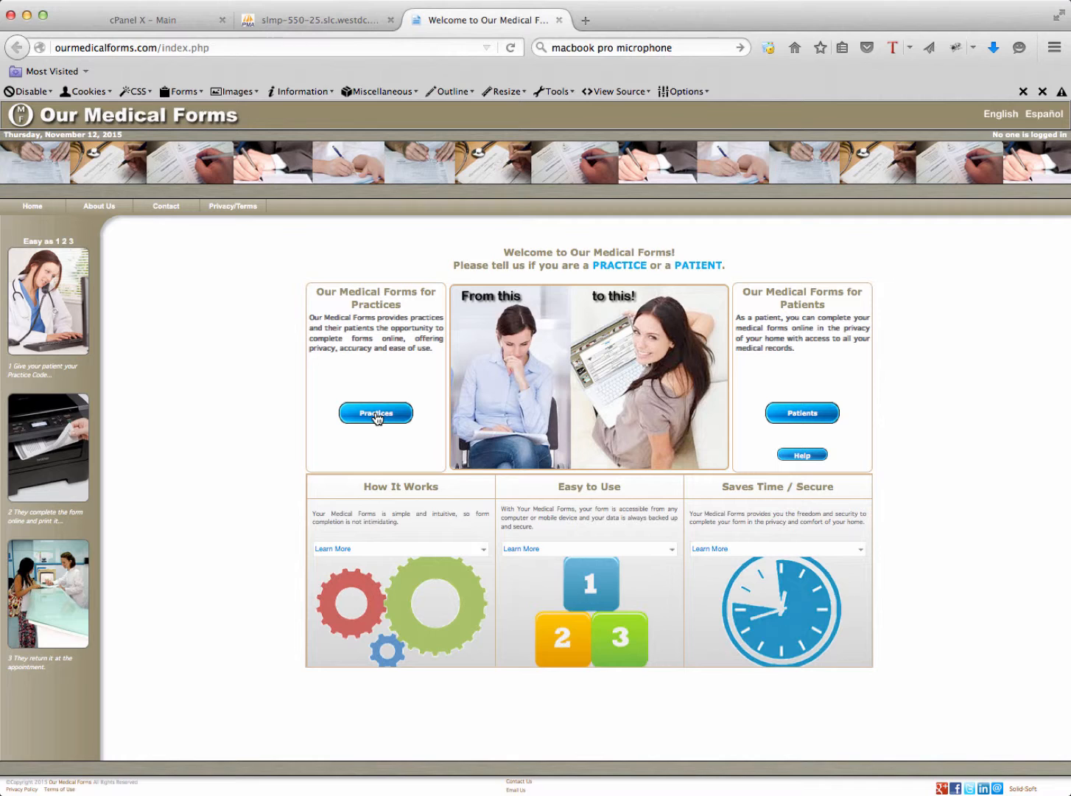
Open the Practice Form Wizard as a first-time practice from the Practices area
click(377, 415)
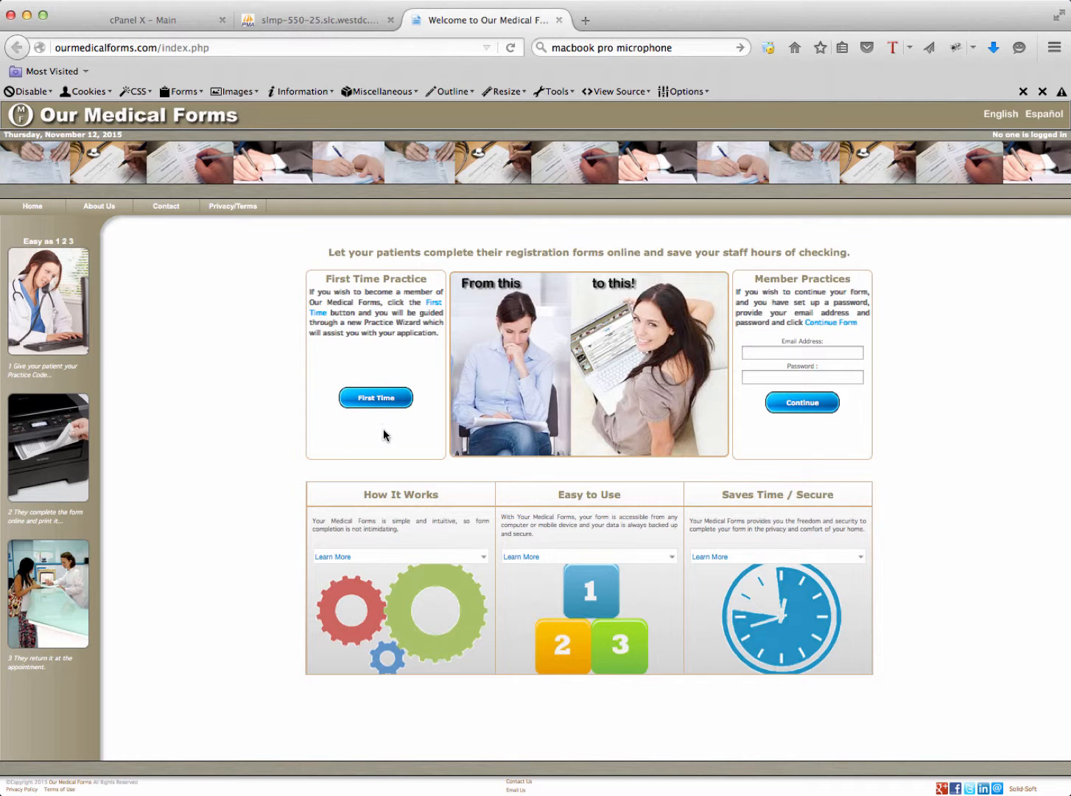
click(379, 400)
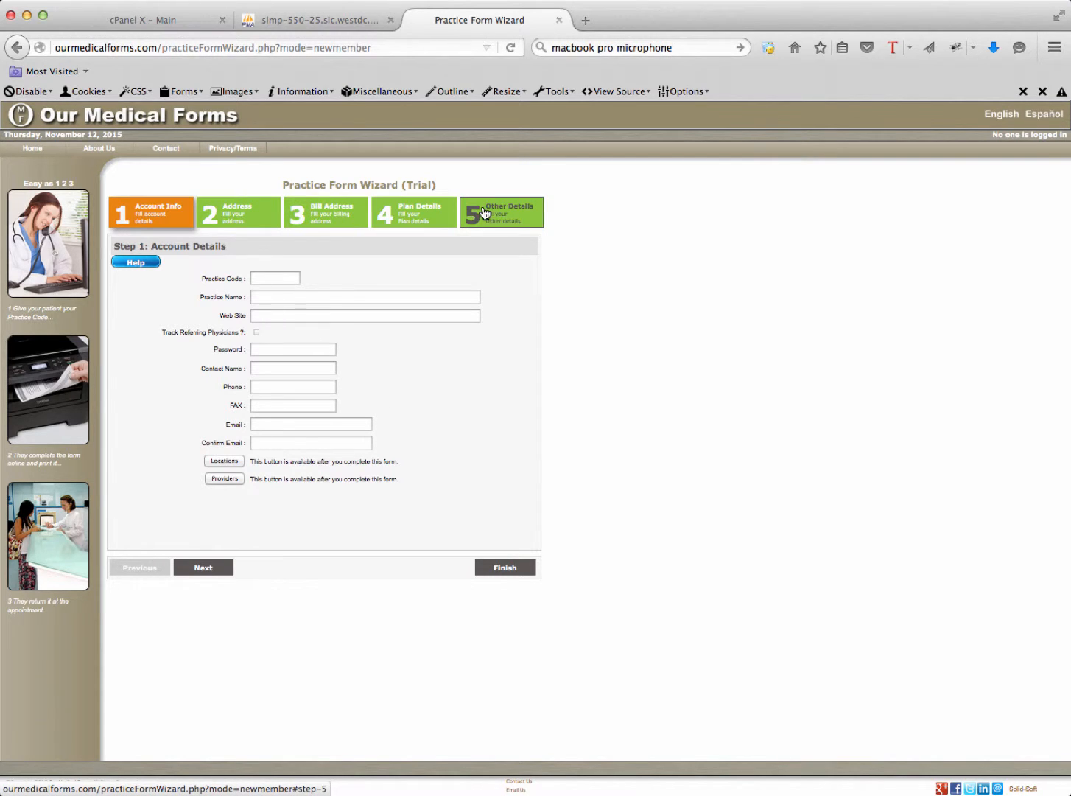
click(272, 279)
text(ABC123)
click(322, 294)
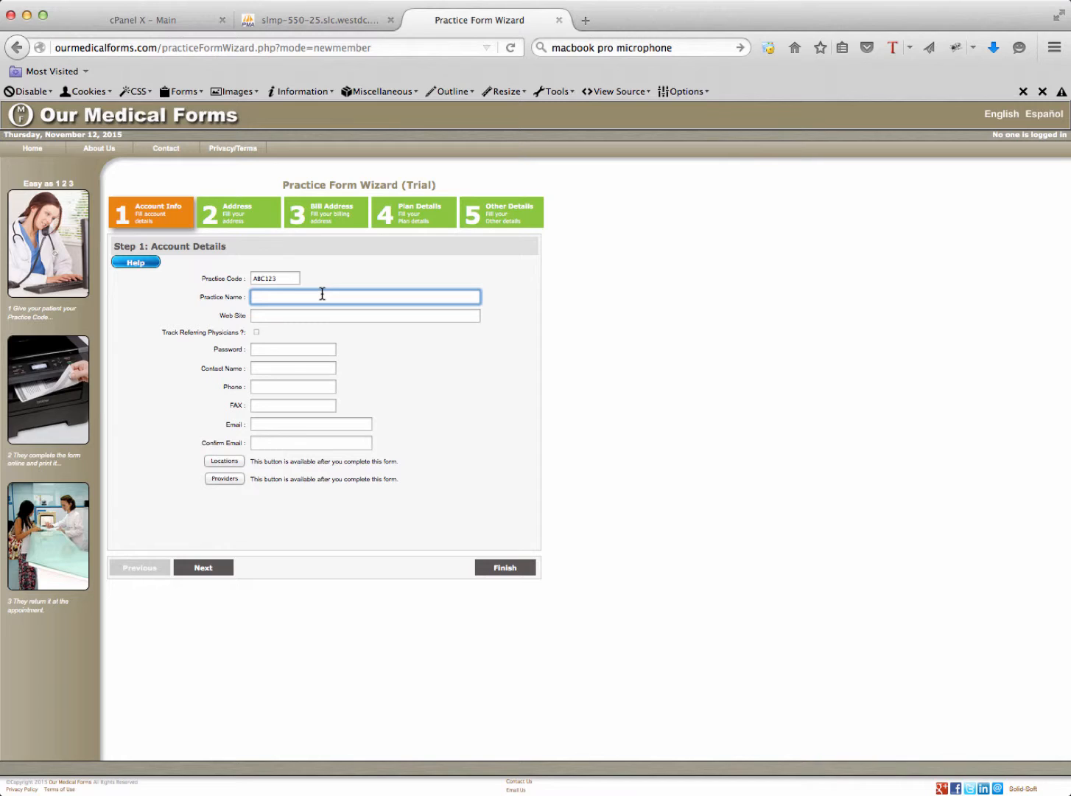
text(ALL COUNTY MEDICAL)
click(311, 316)
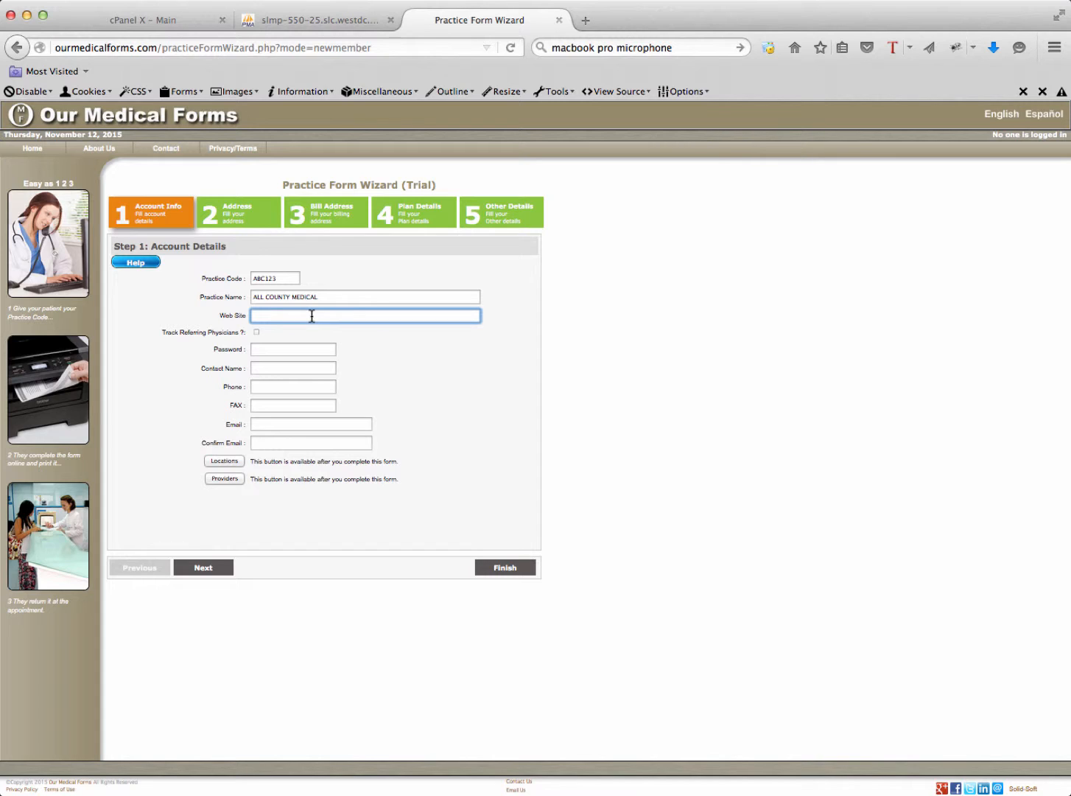
text(ht)
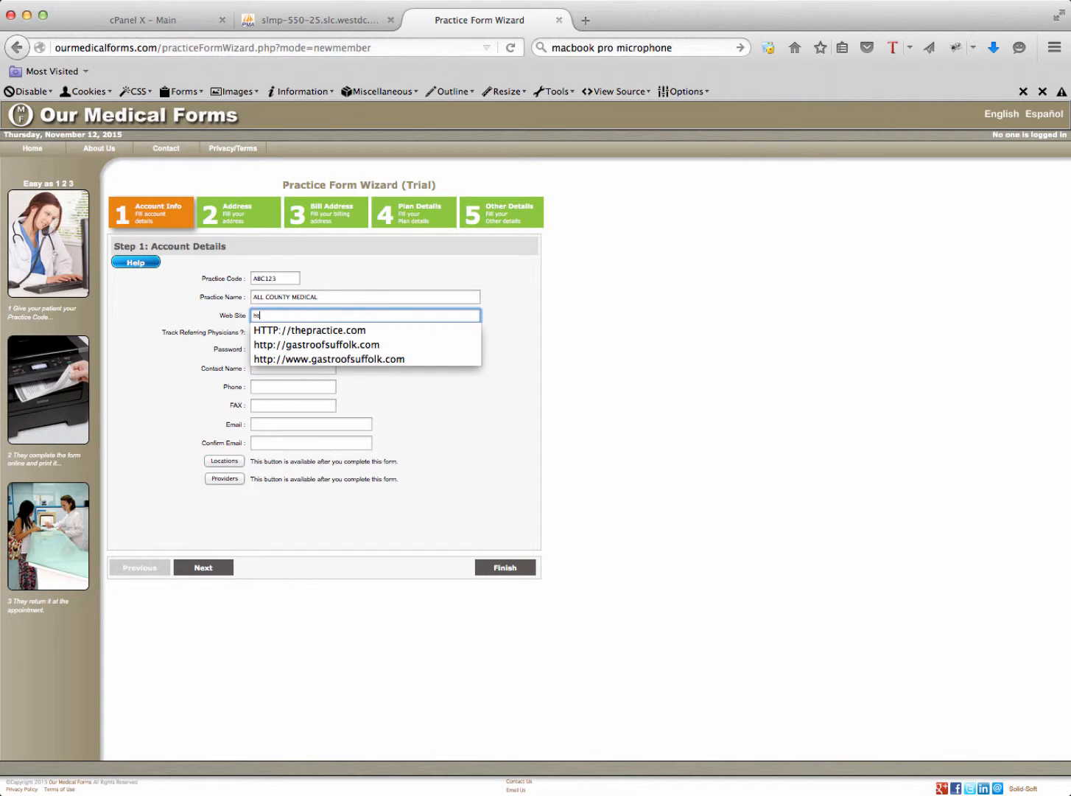
text(tp://allcounty)
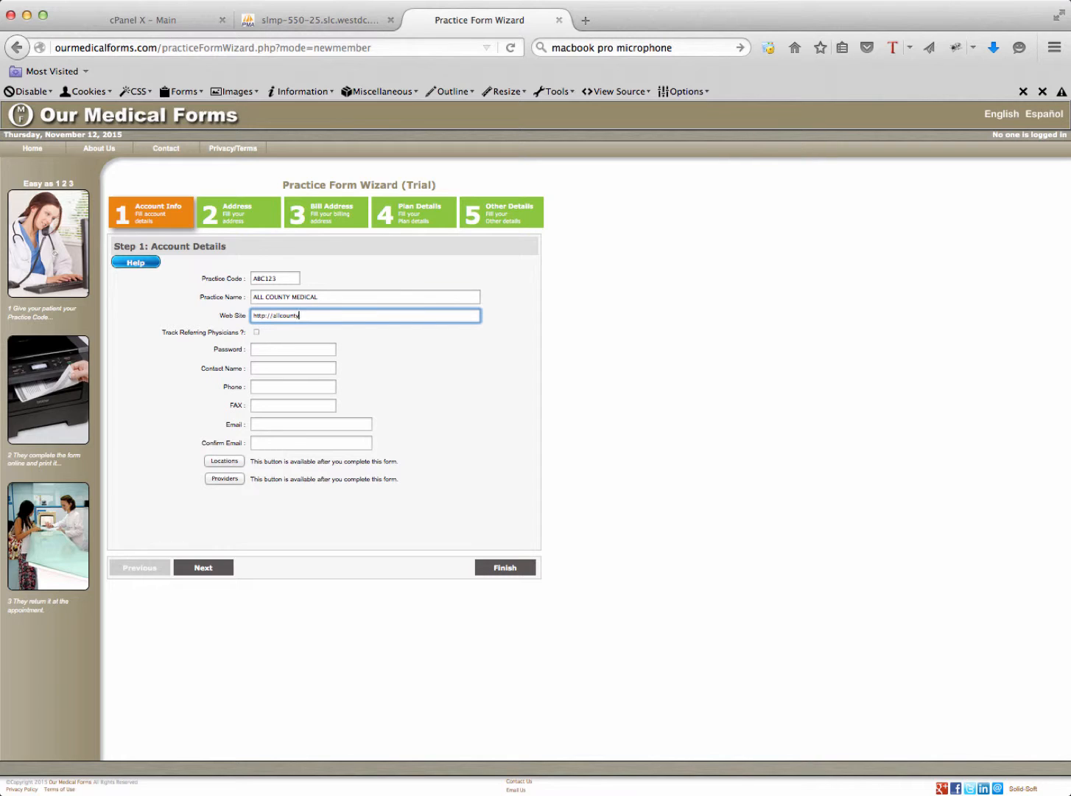
text(medical.com)
click(257, 333)
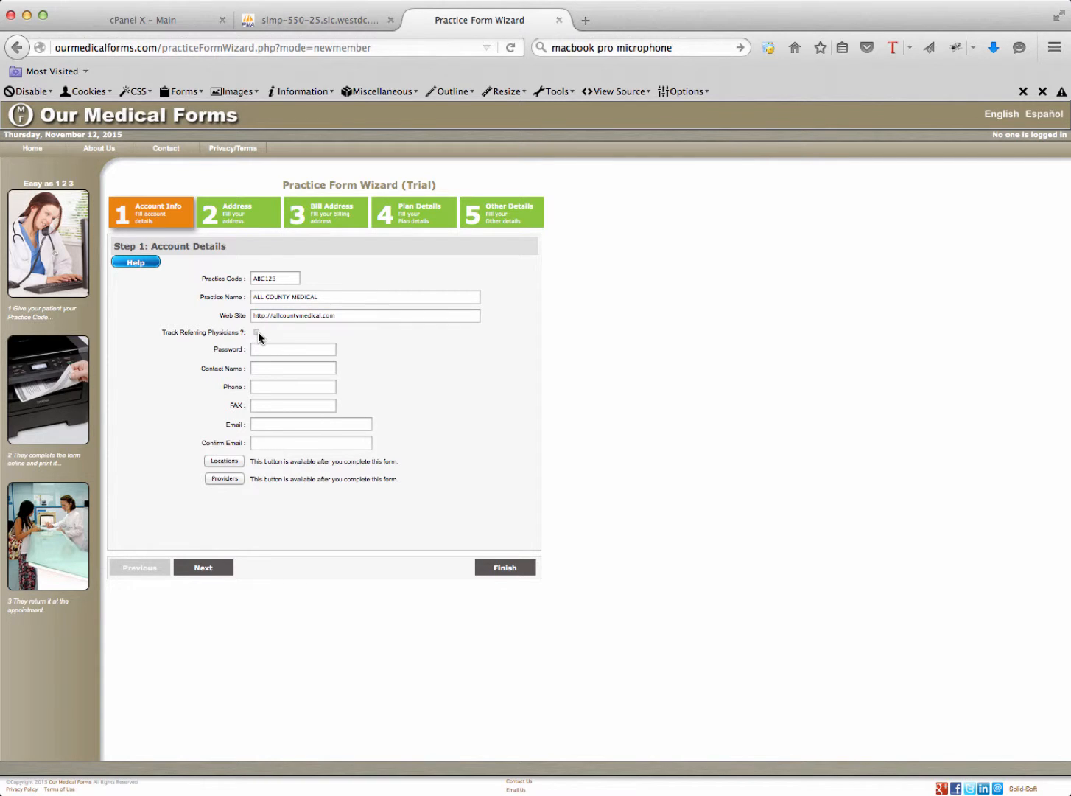
click(291, 348)
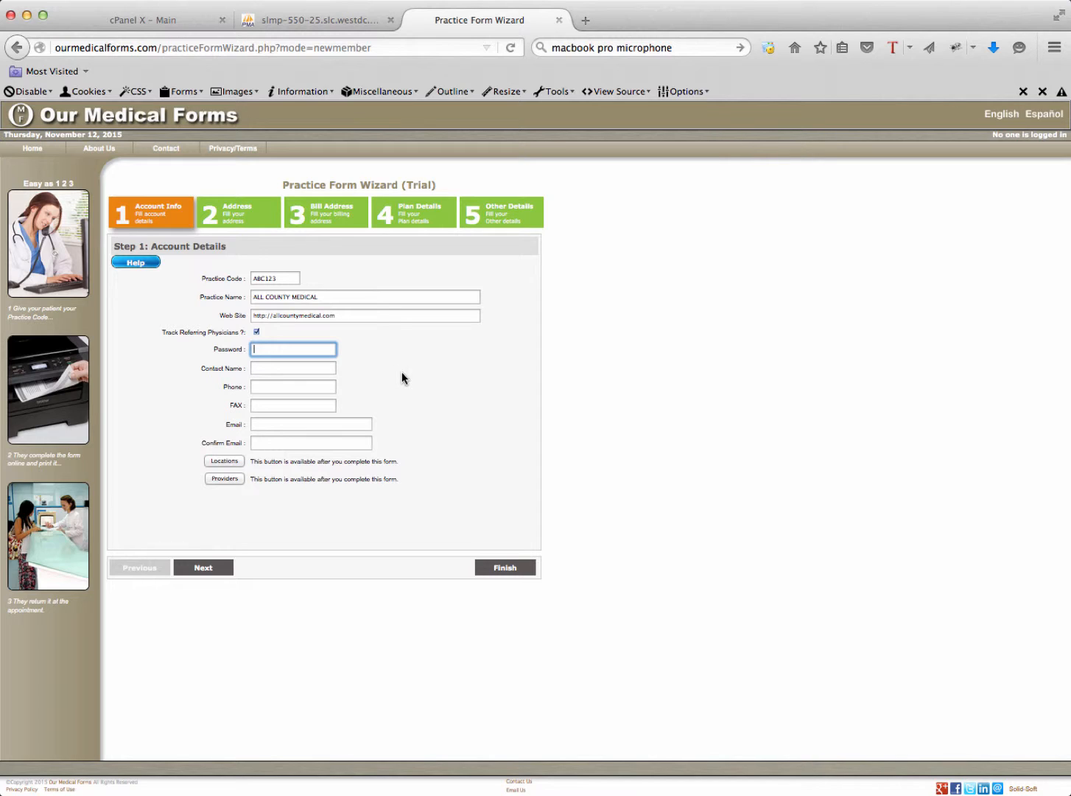
Fill in the account password, the contact's full name, phone number and fax number
text(•••)
click(296, 366)
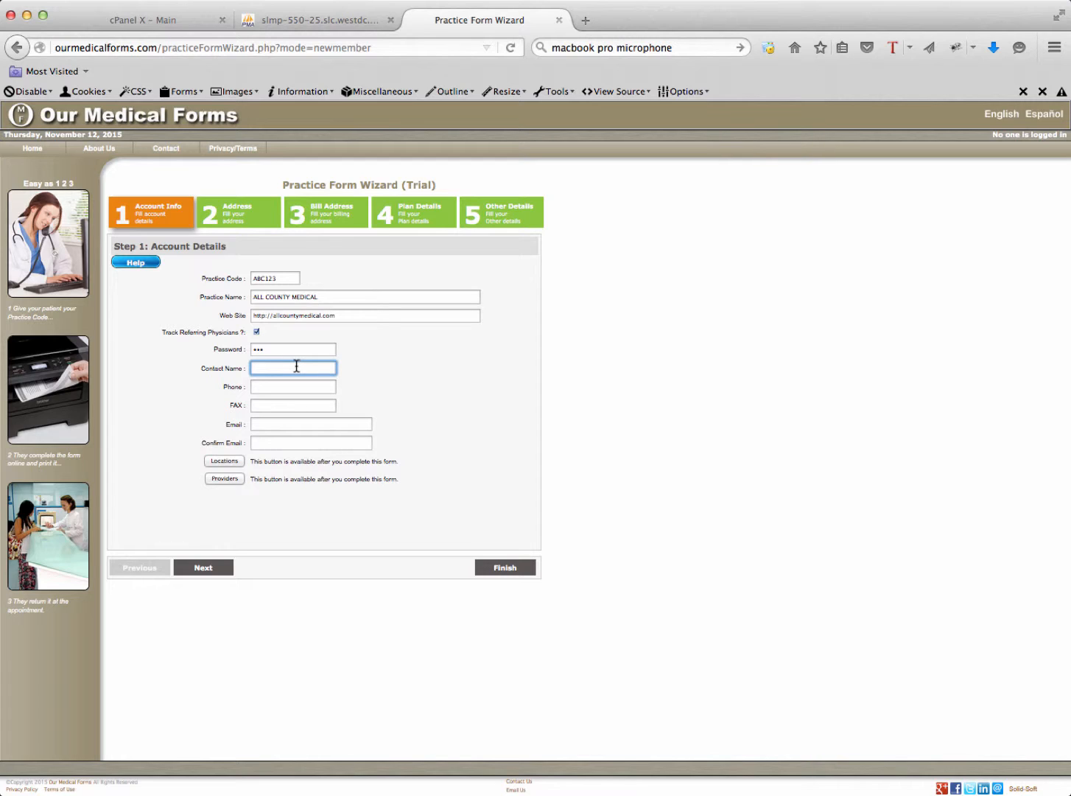
click(288, 385)
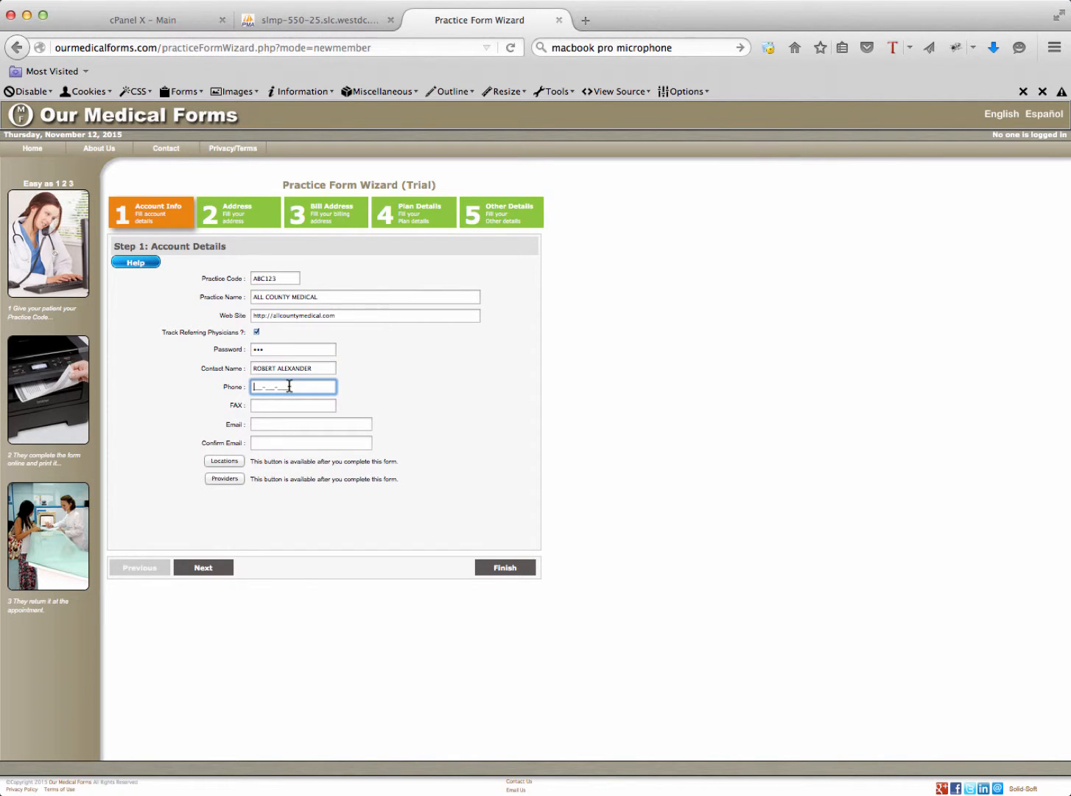
text(631-555-1111)
click(298, 402)
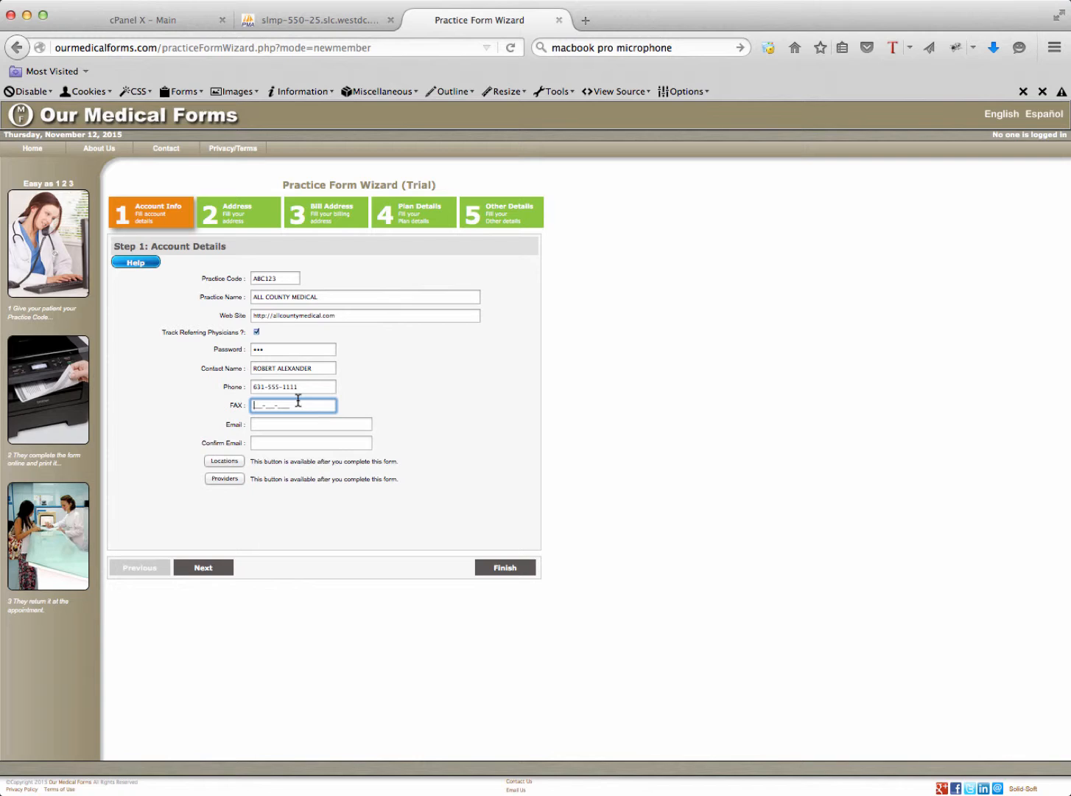
text(631-555-1112)
Enter and confirm the contact's e-mail address, then advance to Step 2: Address Details
click(316, 425)
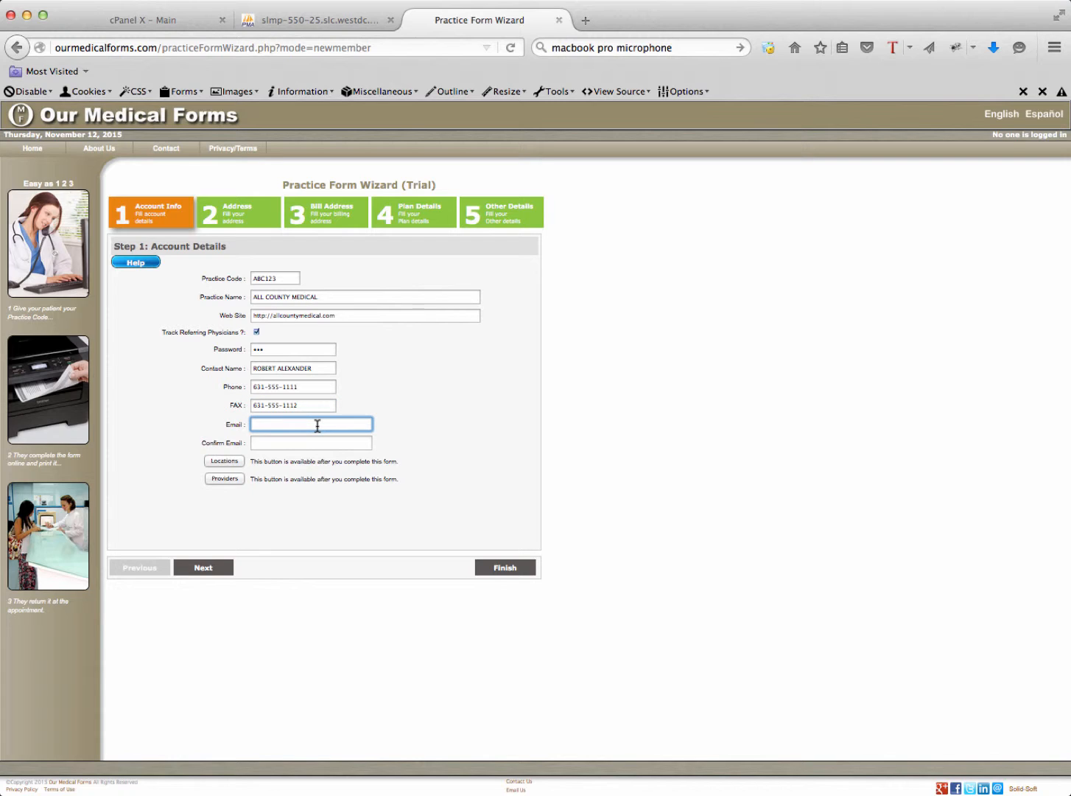
click(314, 441)
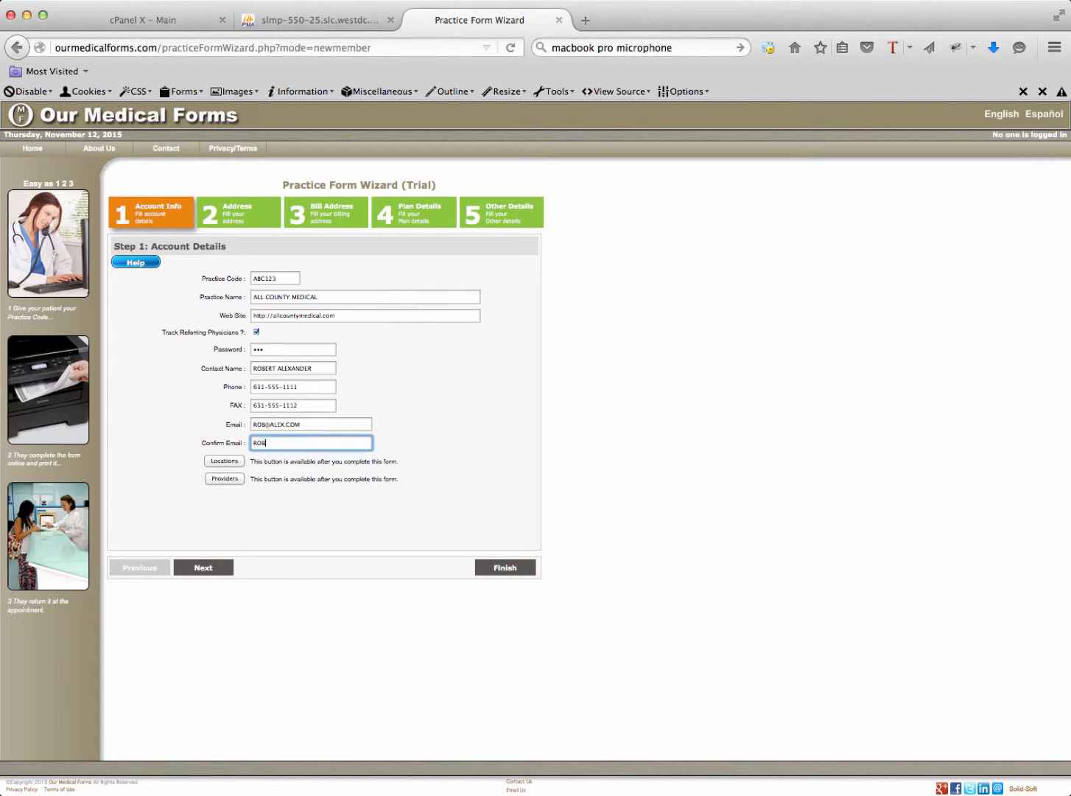
click(347, 525)
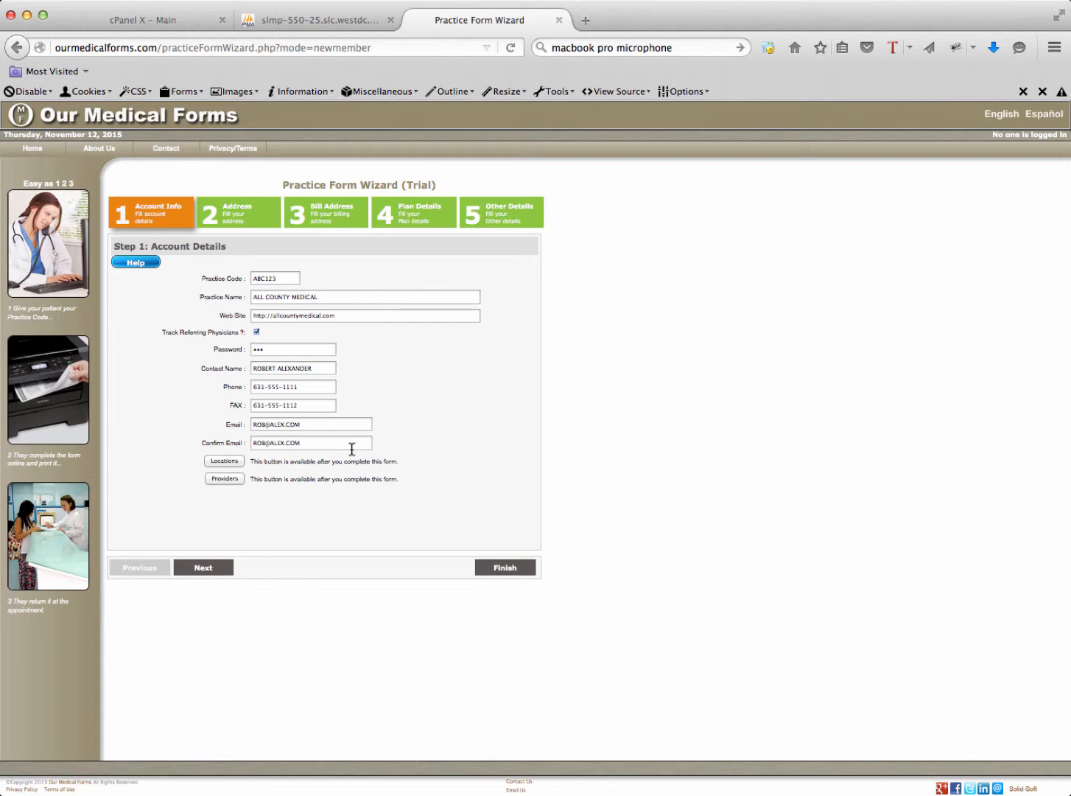
click(244, 209)
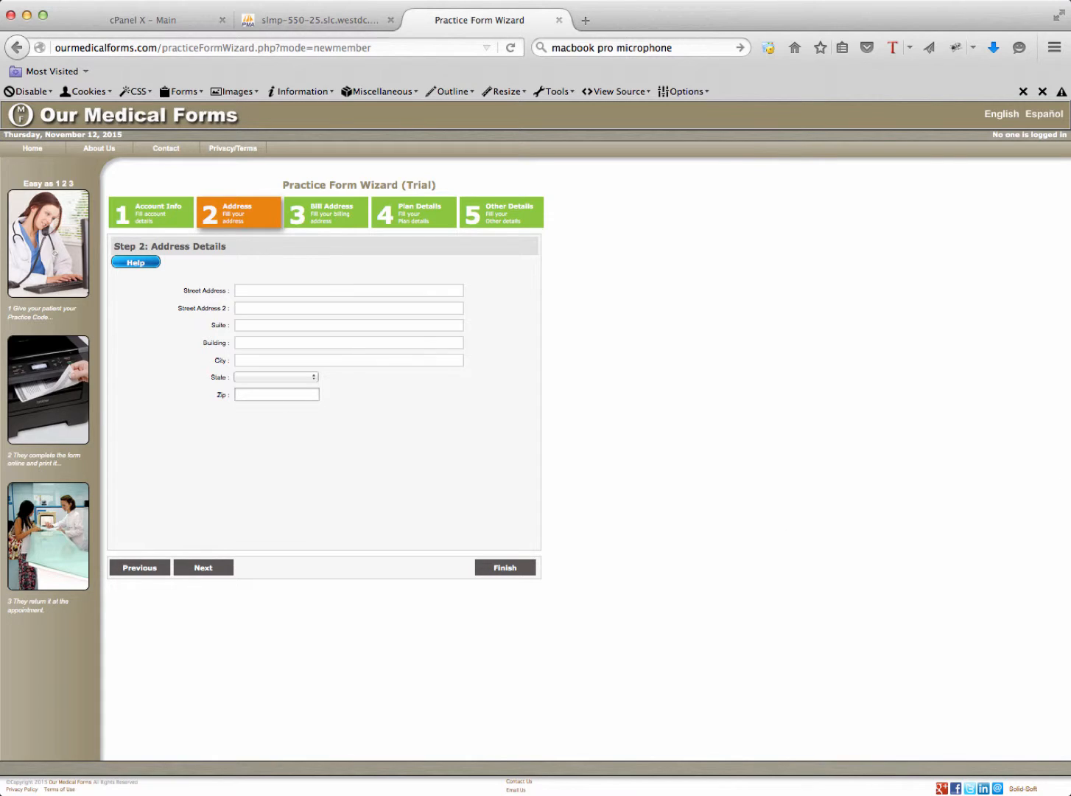
Enter the practice's street address, suite number, building number and city
click(291, 289)
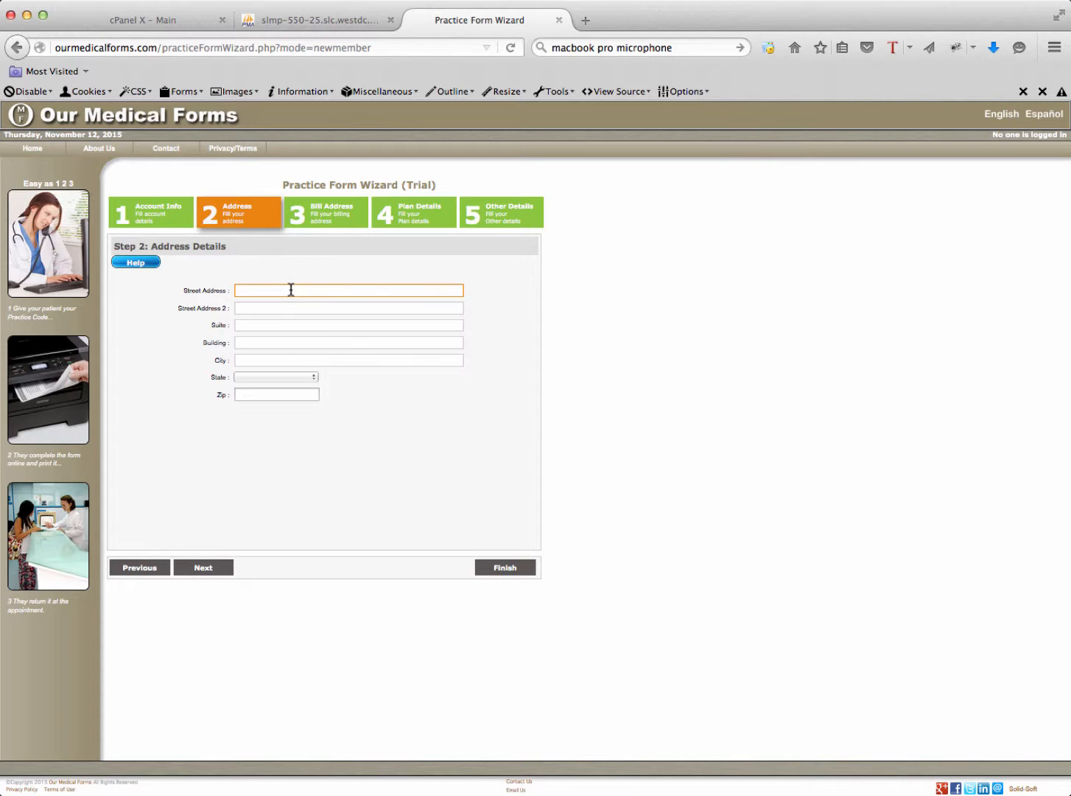
text(123 Any Street)
click(377, 307)
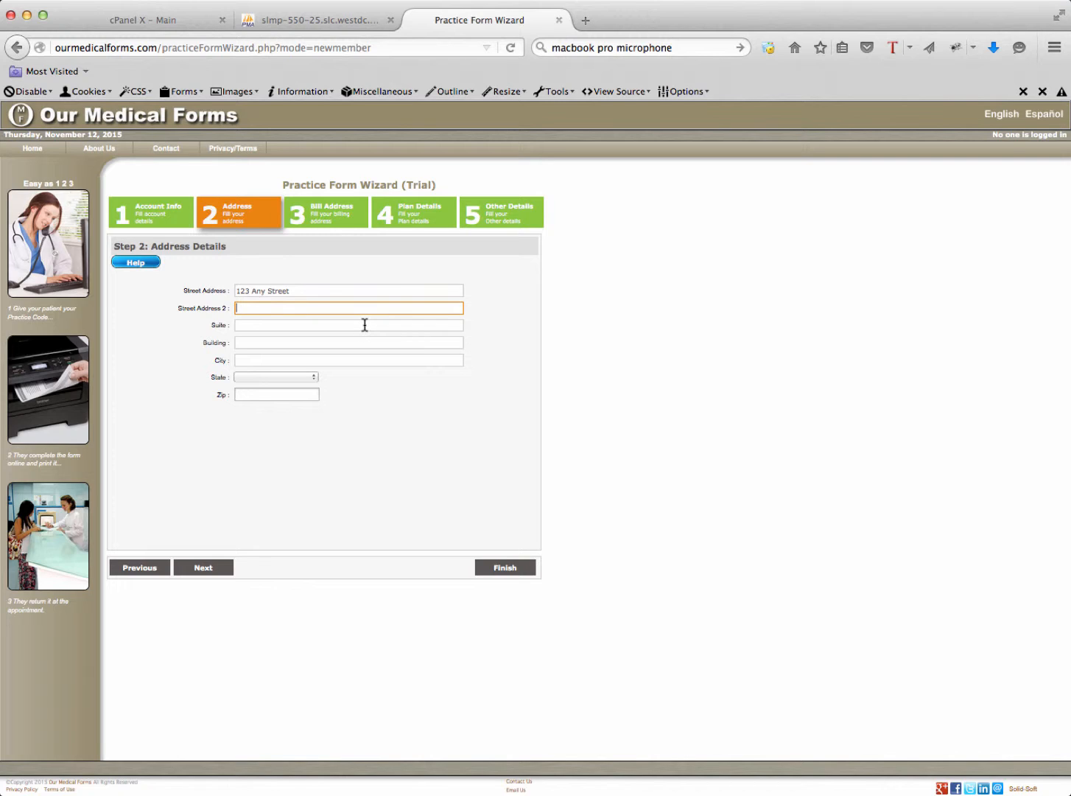
click(365, 324)
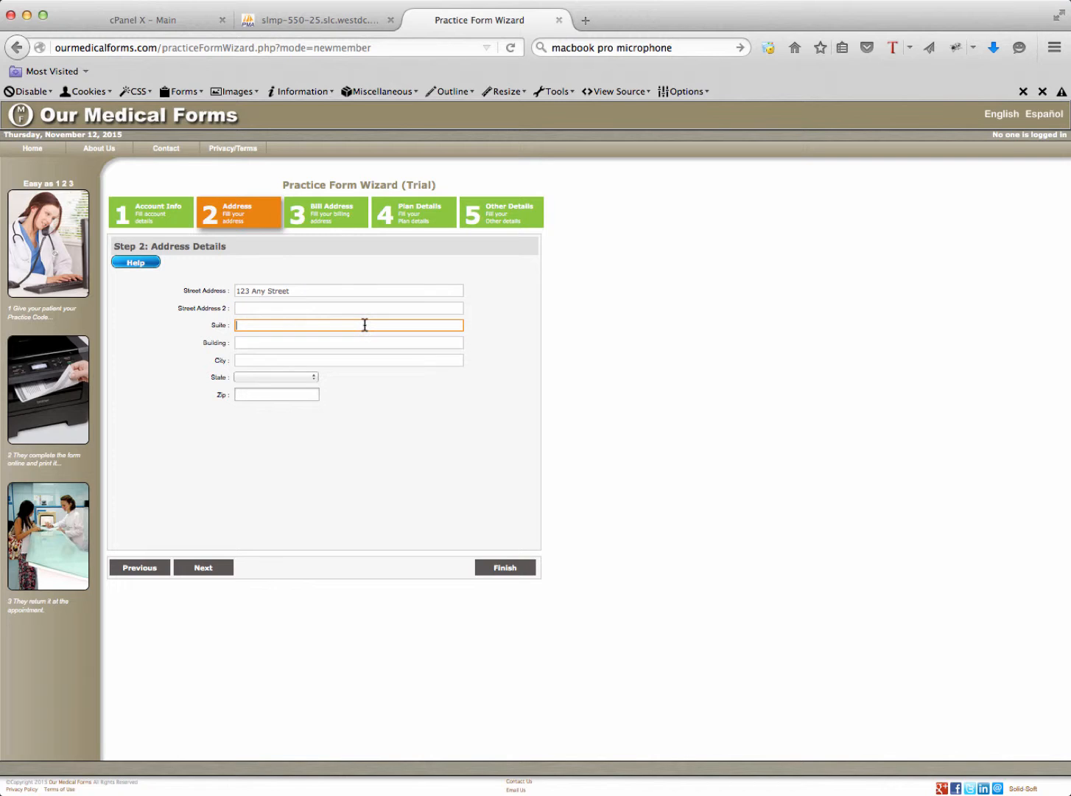
text(1)
click(321, 343)
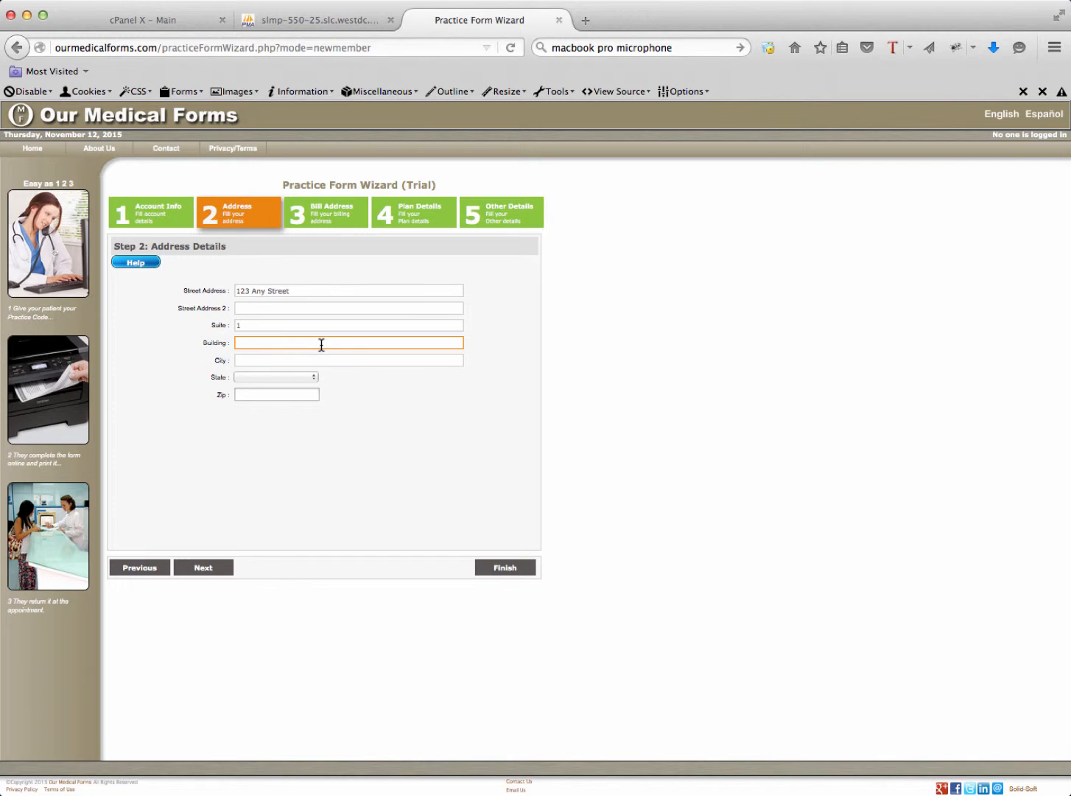
text(2)
click(305, 361)
text(Ronkon)
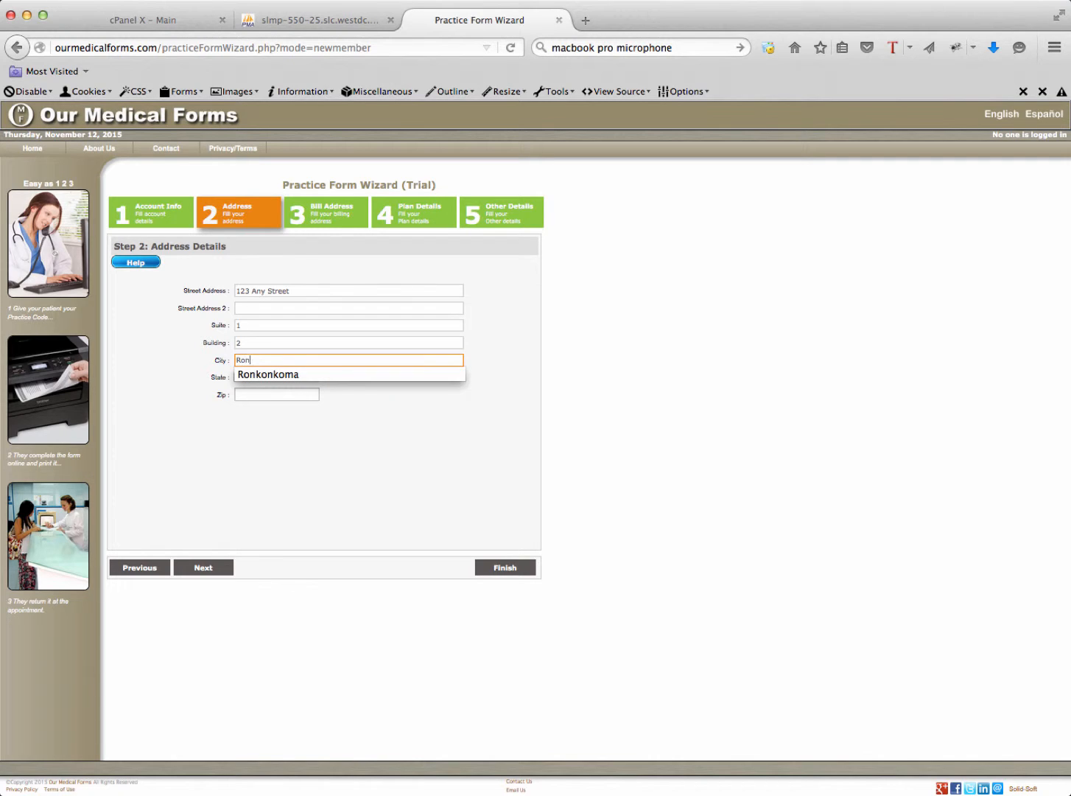
text(oma)
click(311, 440)
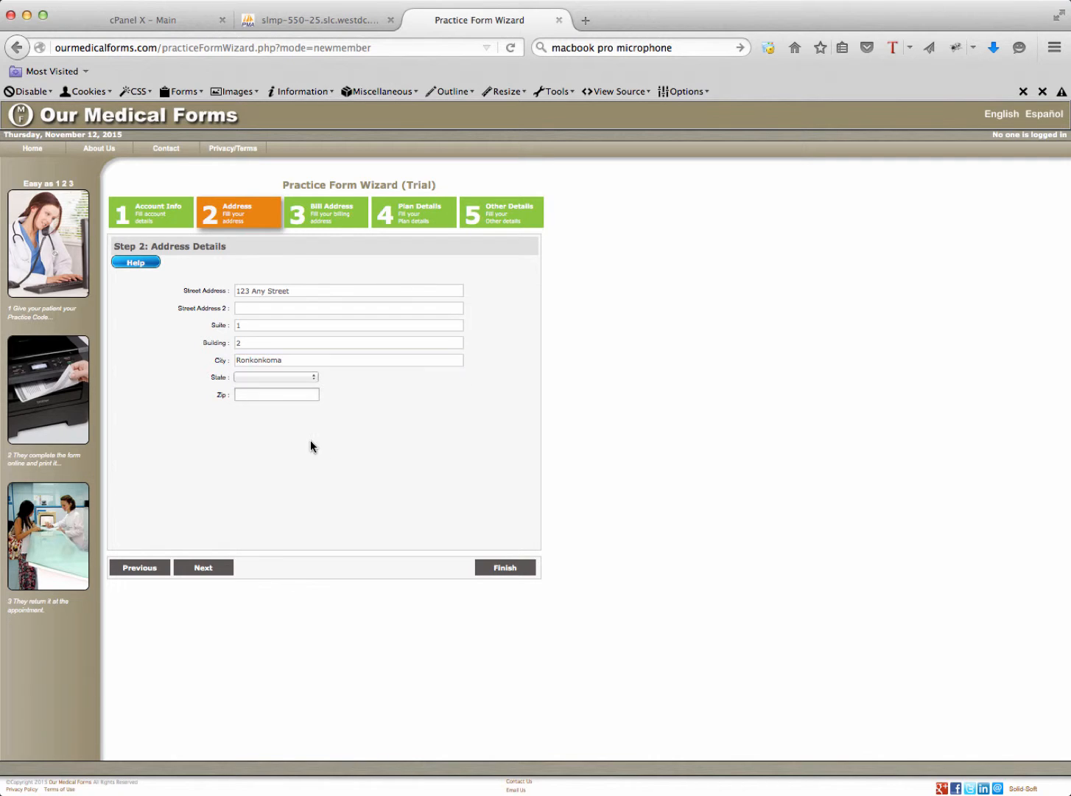
Set the state to New York, enter the zip code, and advance to Bill Address Details
click(282, 379)
scroll(276, 452, down, 10)
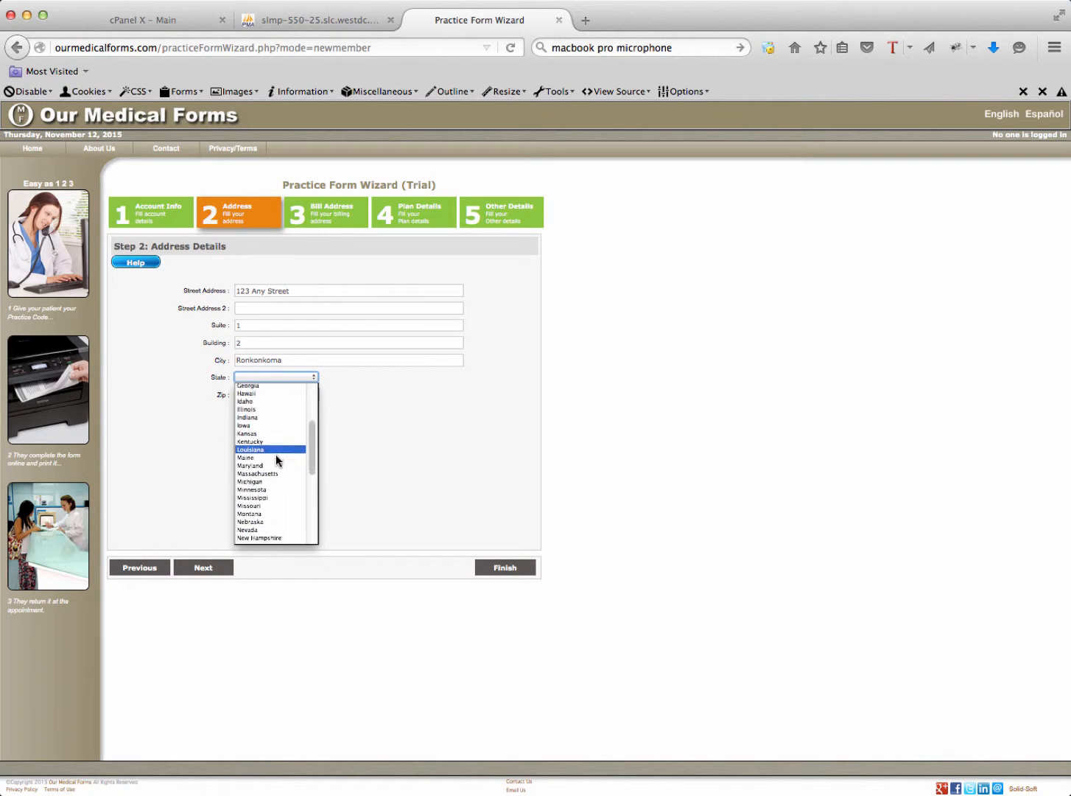
click(275, 425)
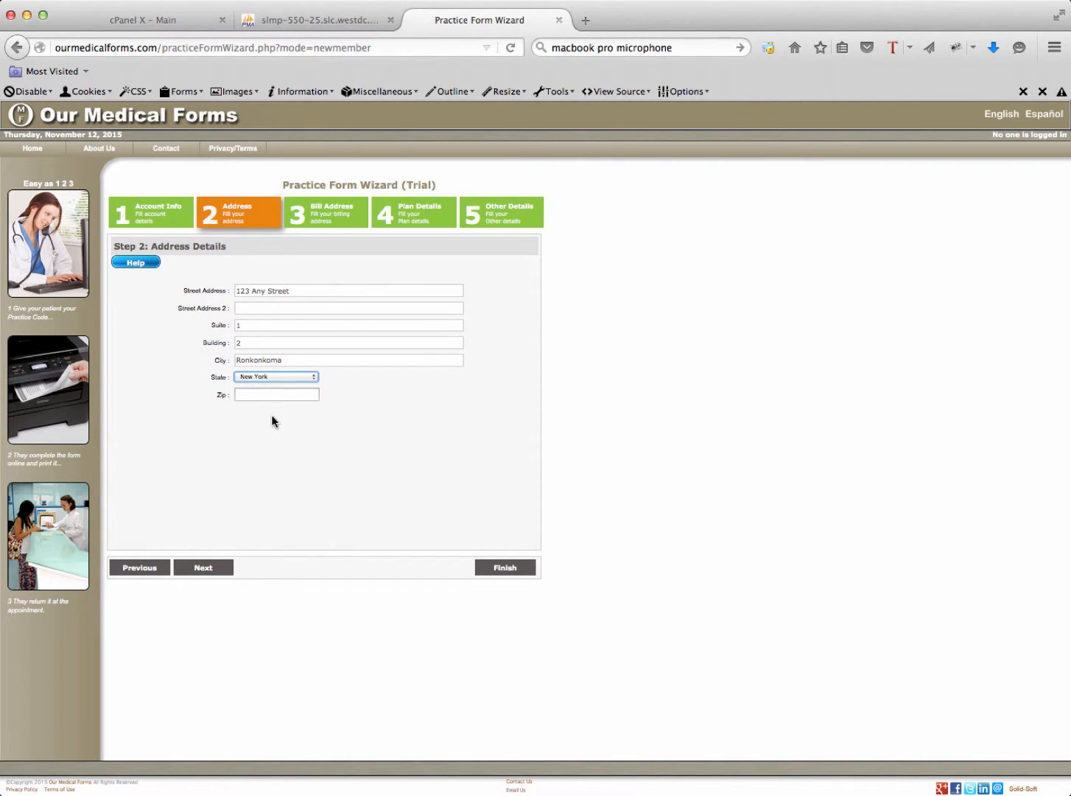
click(274, 397)
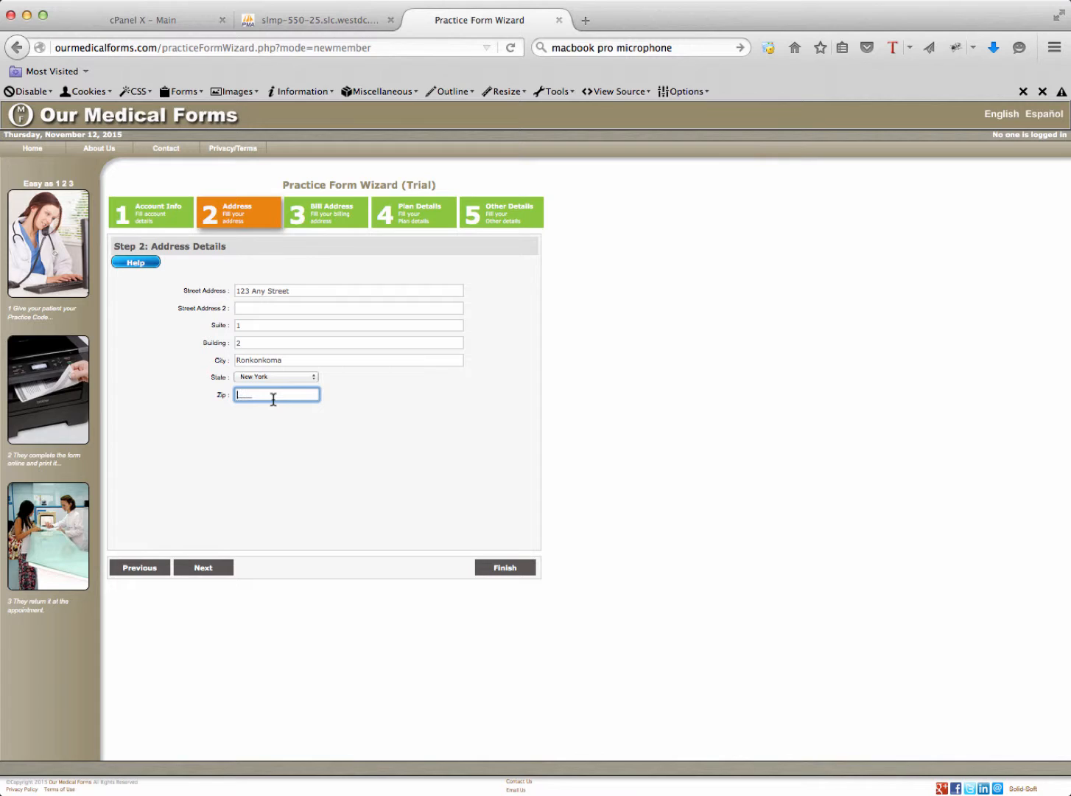
text(11779)
click(277, 451)
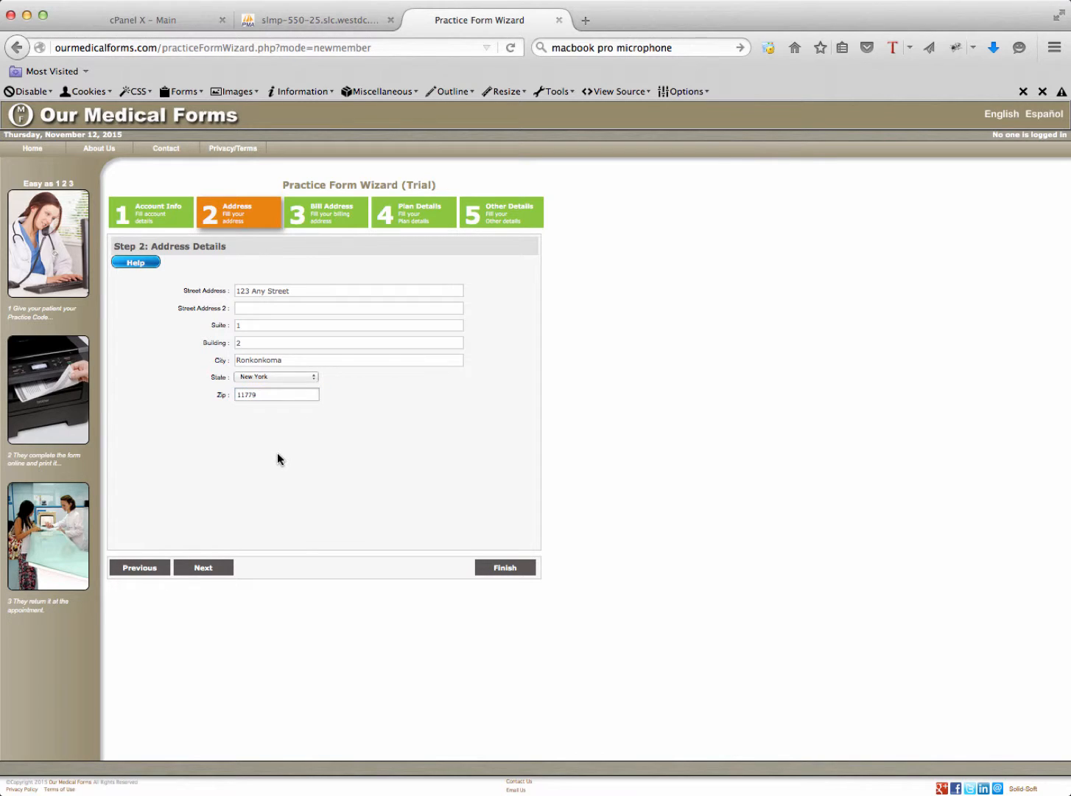
click(216, 568)
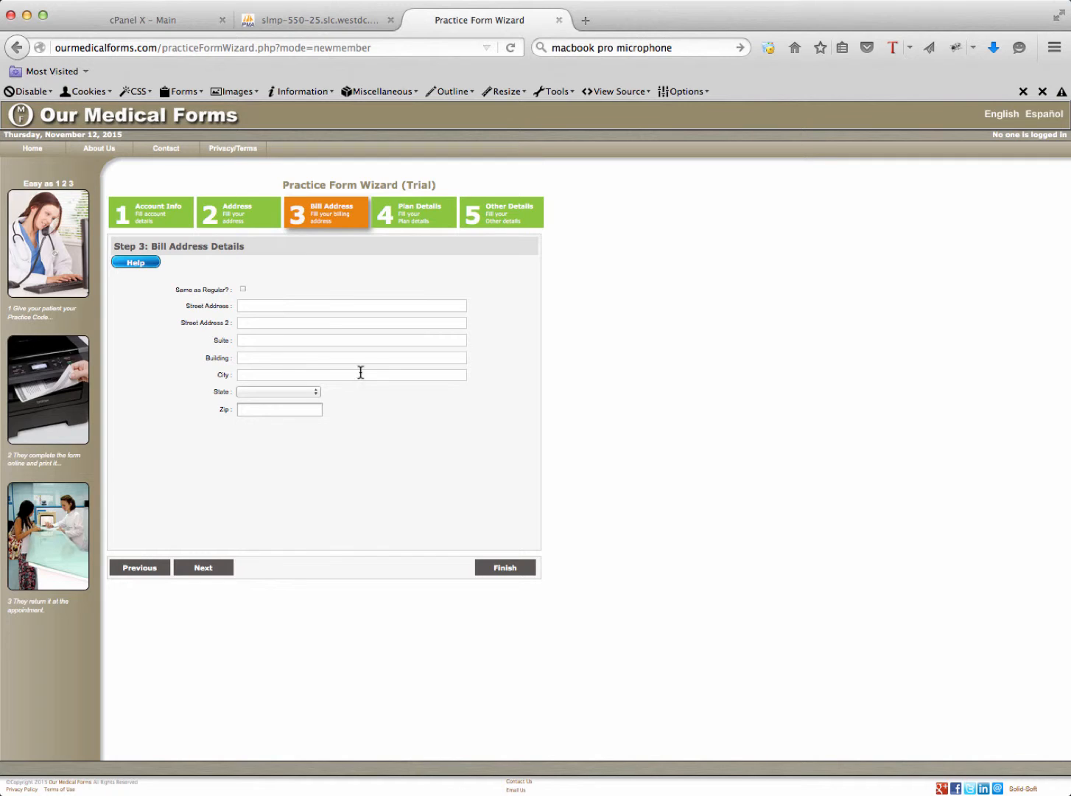
Mark the billing address 'Same as Regular?' and go to Step 4: Plan Details
click(244, 288)
click(418, 218)
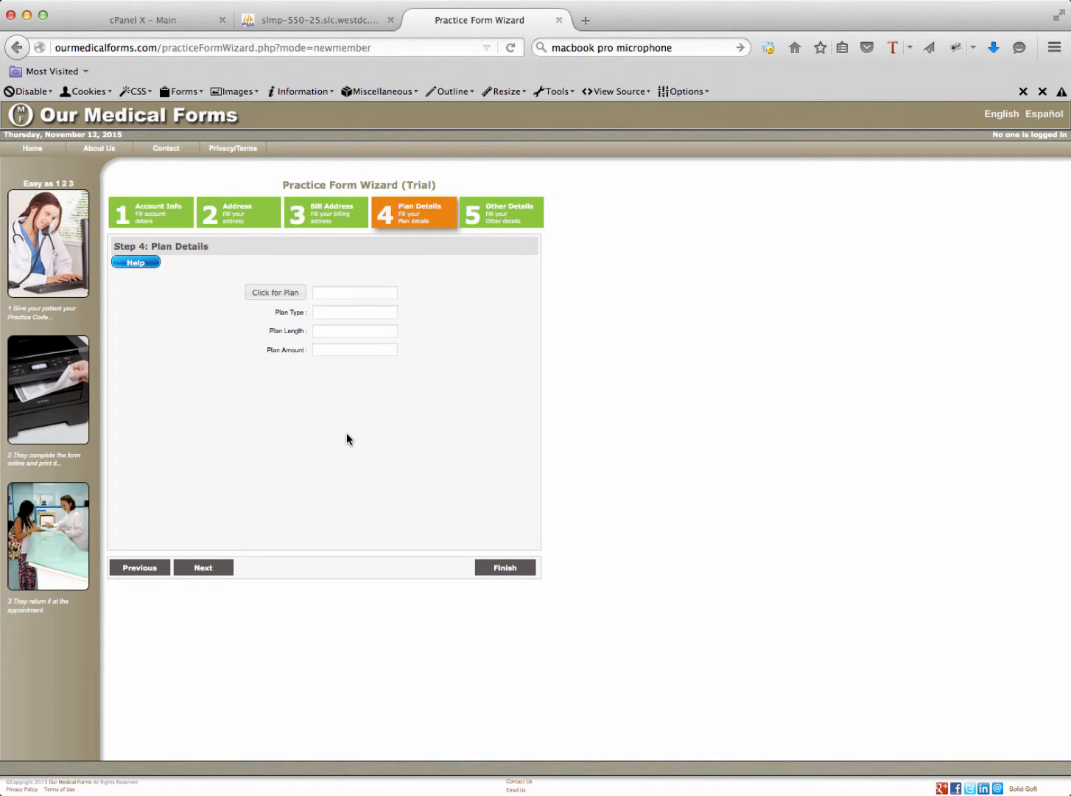
Open the Select a Plan dialog listing Standard, Standard+ and Premium prices
click(281, 295)
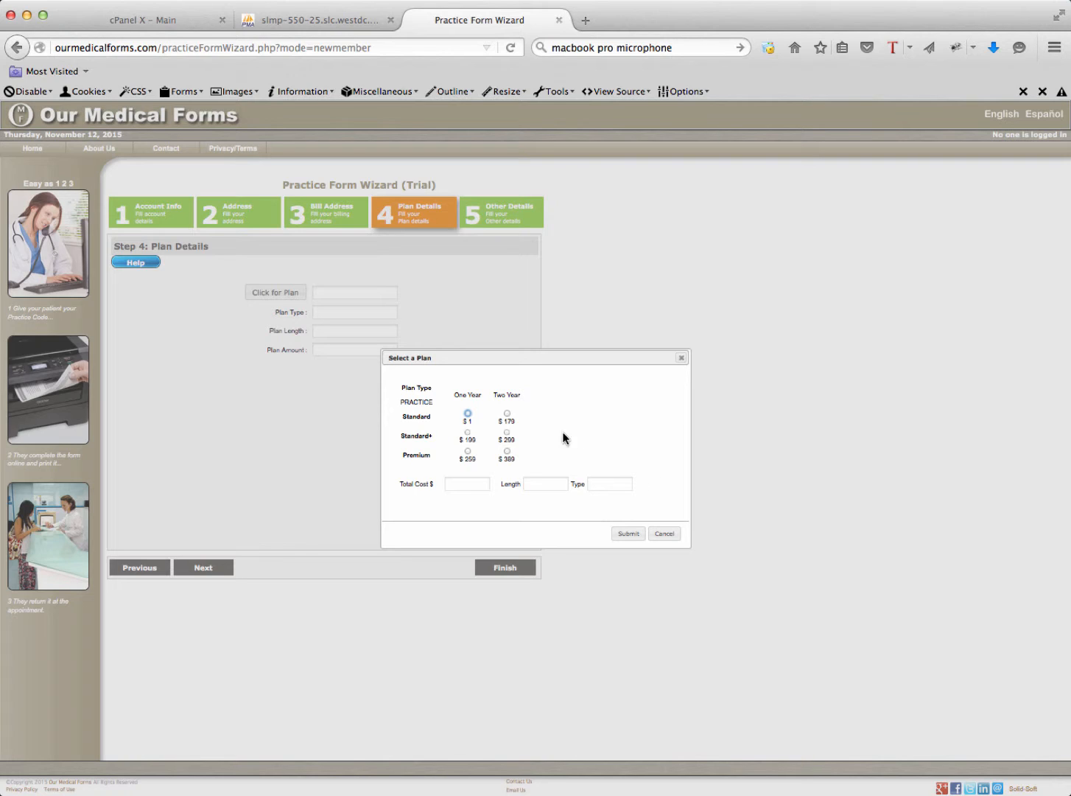
Submit the One Year Standard plan at $1 and go to Step 5: Other Details
click(468, 415)
click(628, 533)
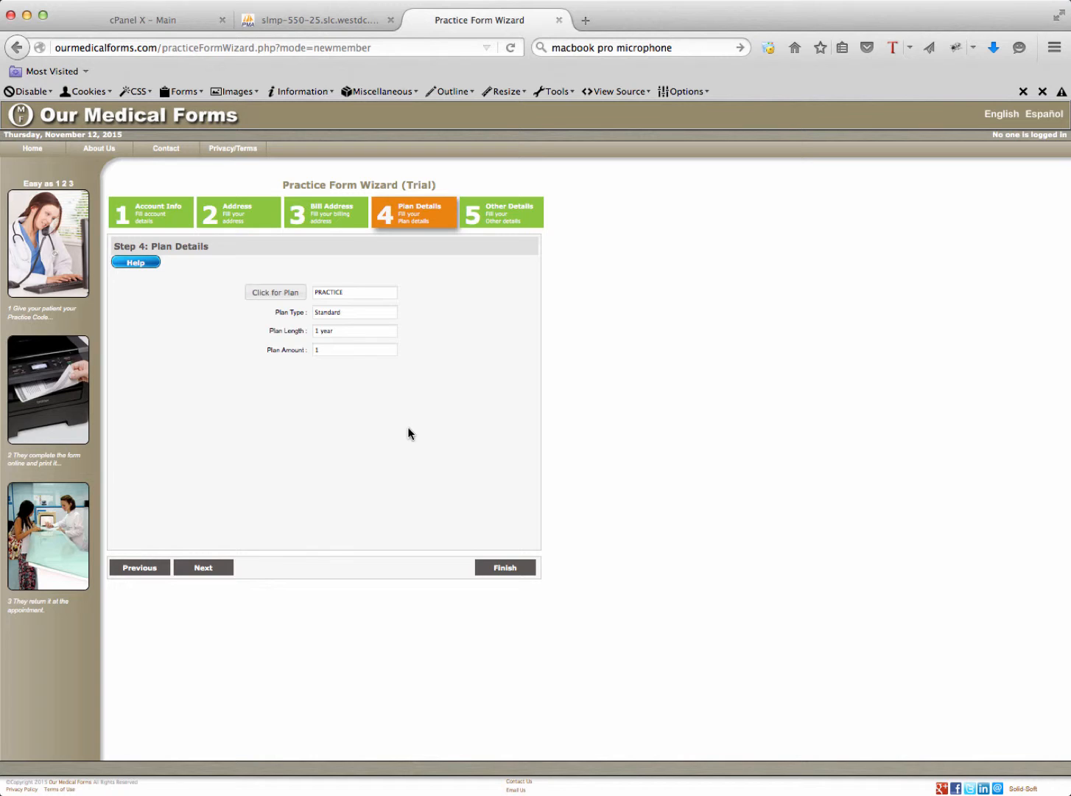
click(506, 220)
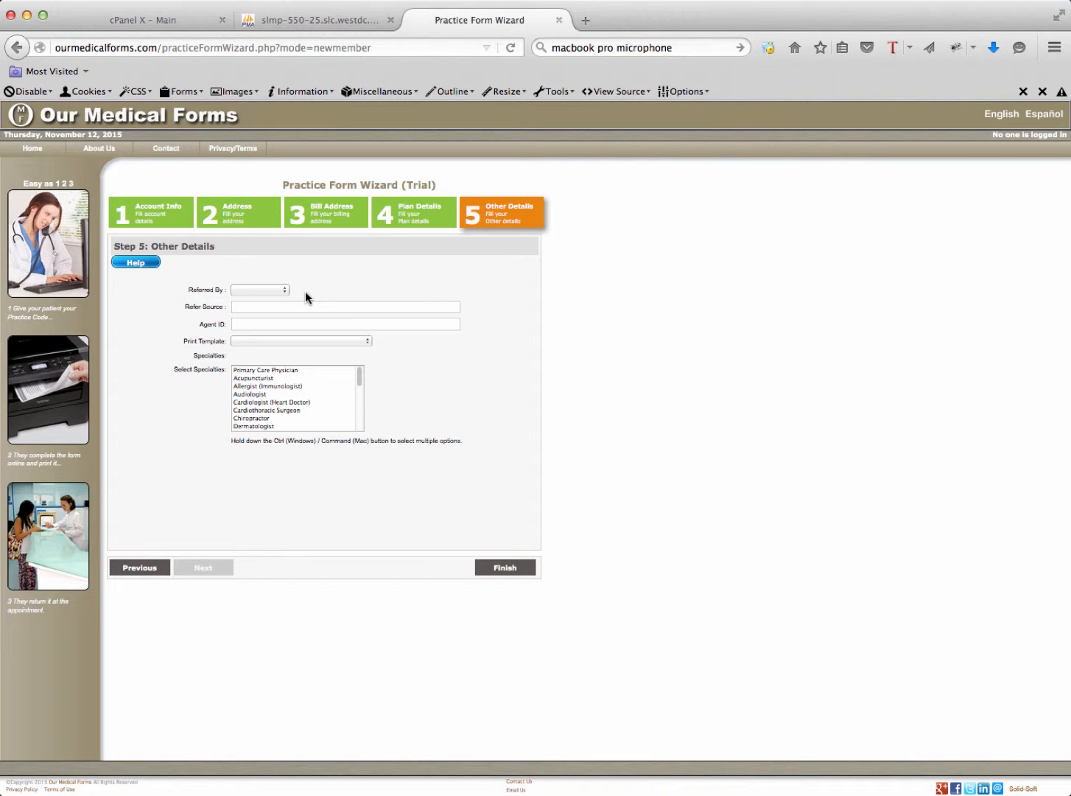
Set Referred By to MEMBER and enter the referring member's name as the refer source
click(274, 290)
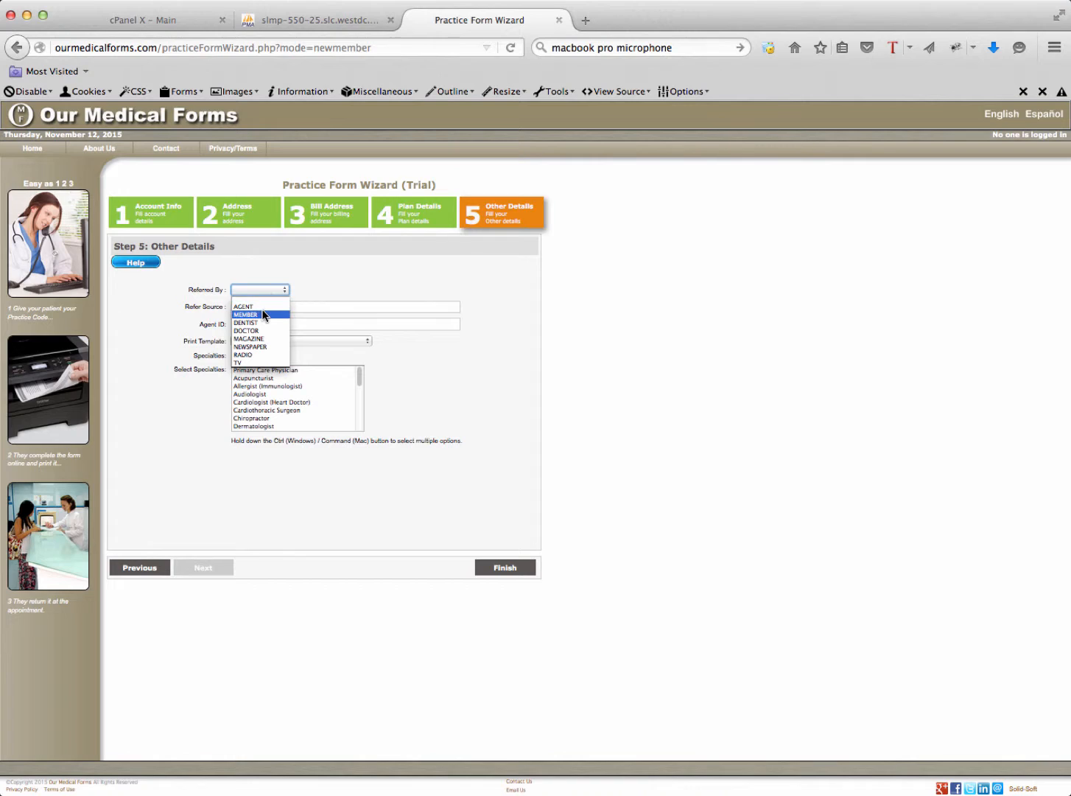
click(261, 316)
click(269, 308)
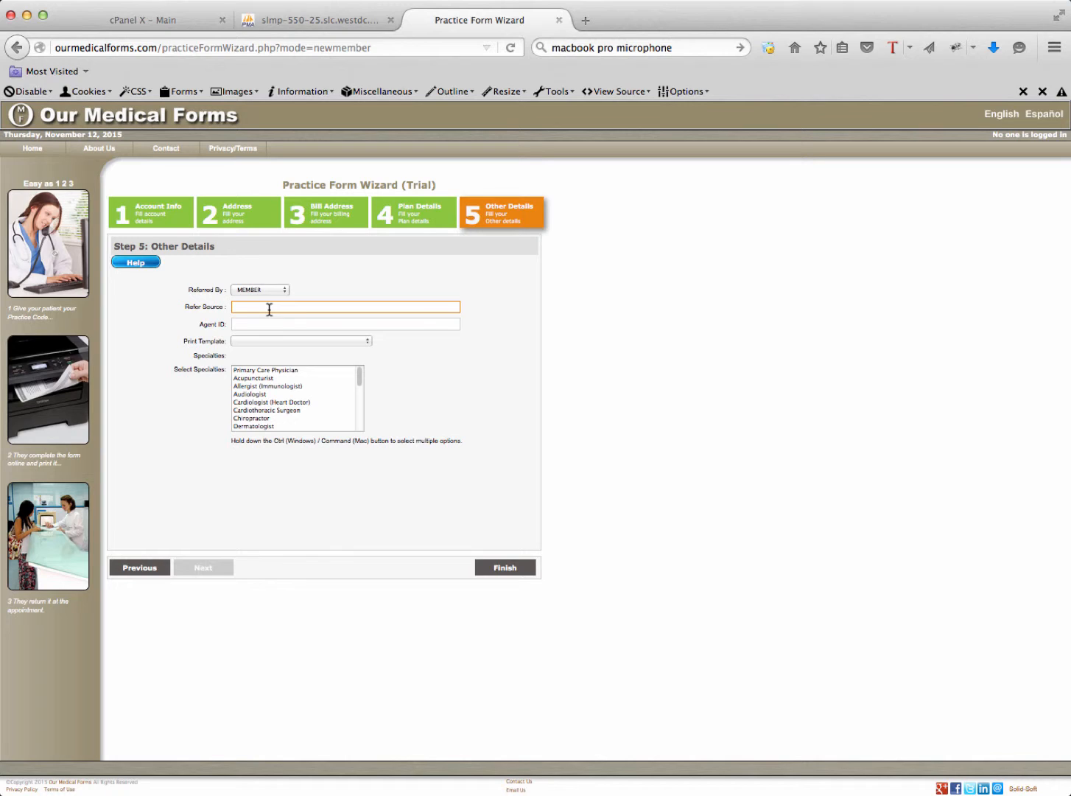
text(Mary Smith)
click(280, 323)
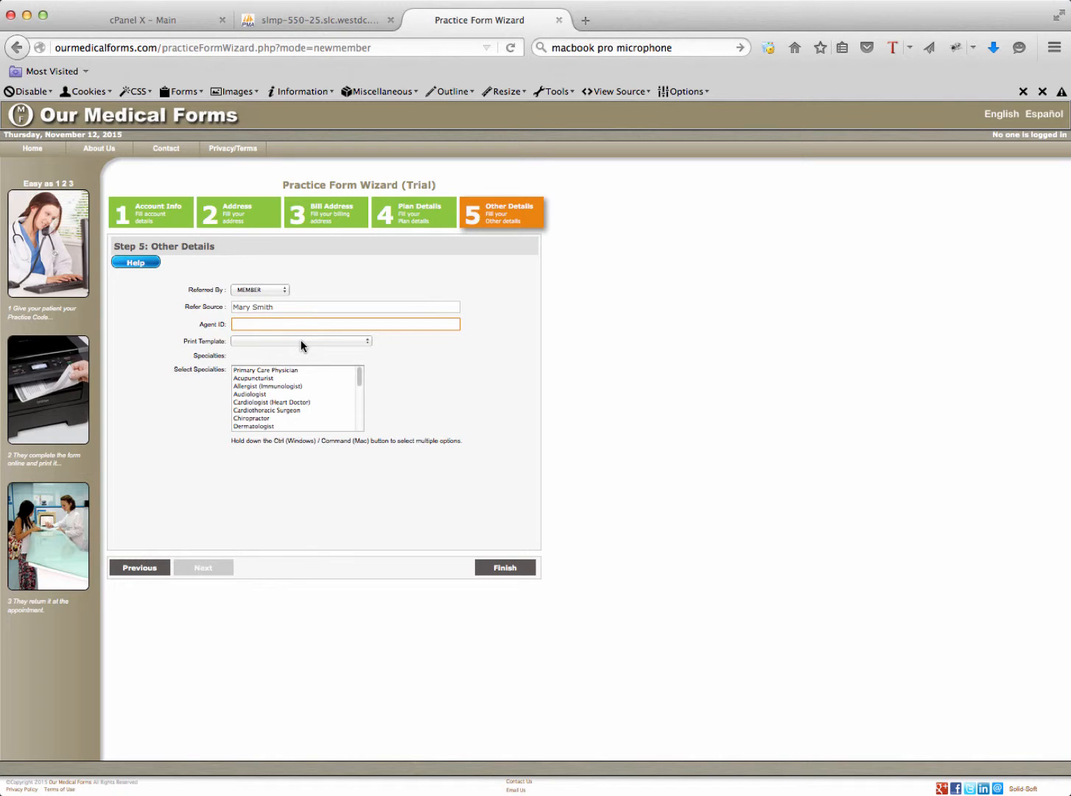
Choose 'Medical Template with Questionnaire' and Primary Care Physician, then finish the wizard
click(369, 341)
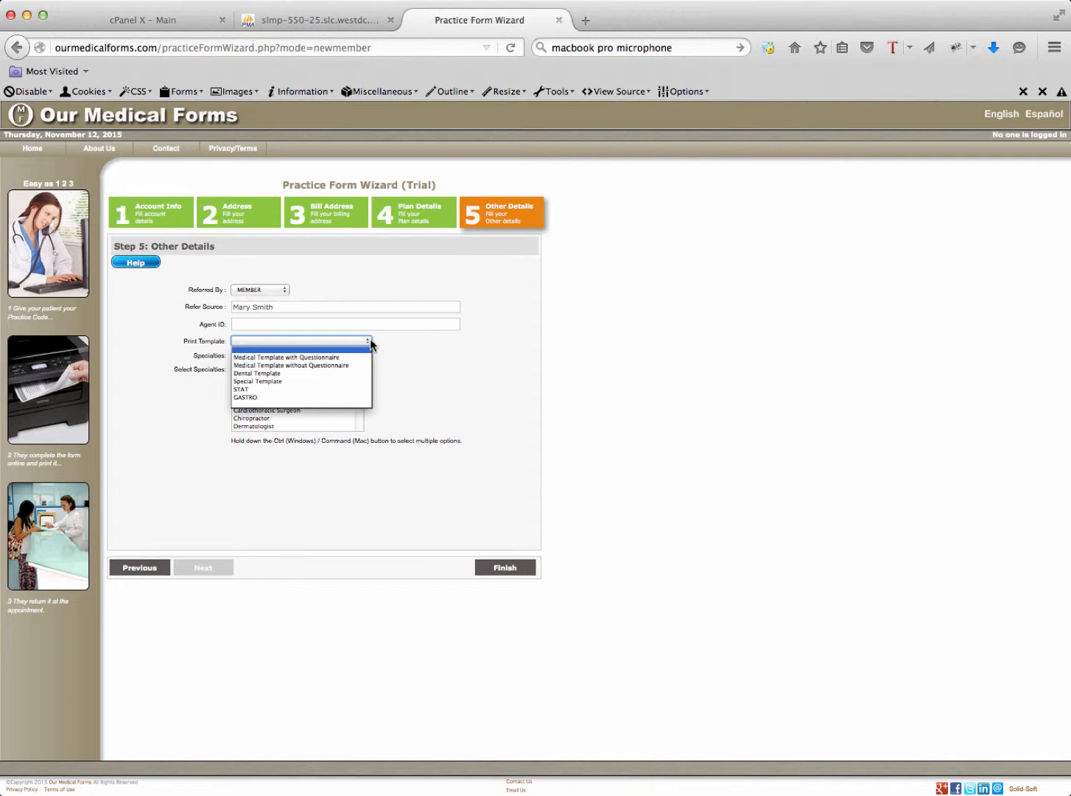
click(330, 357)
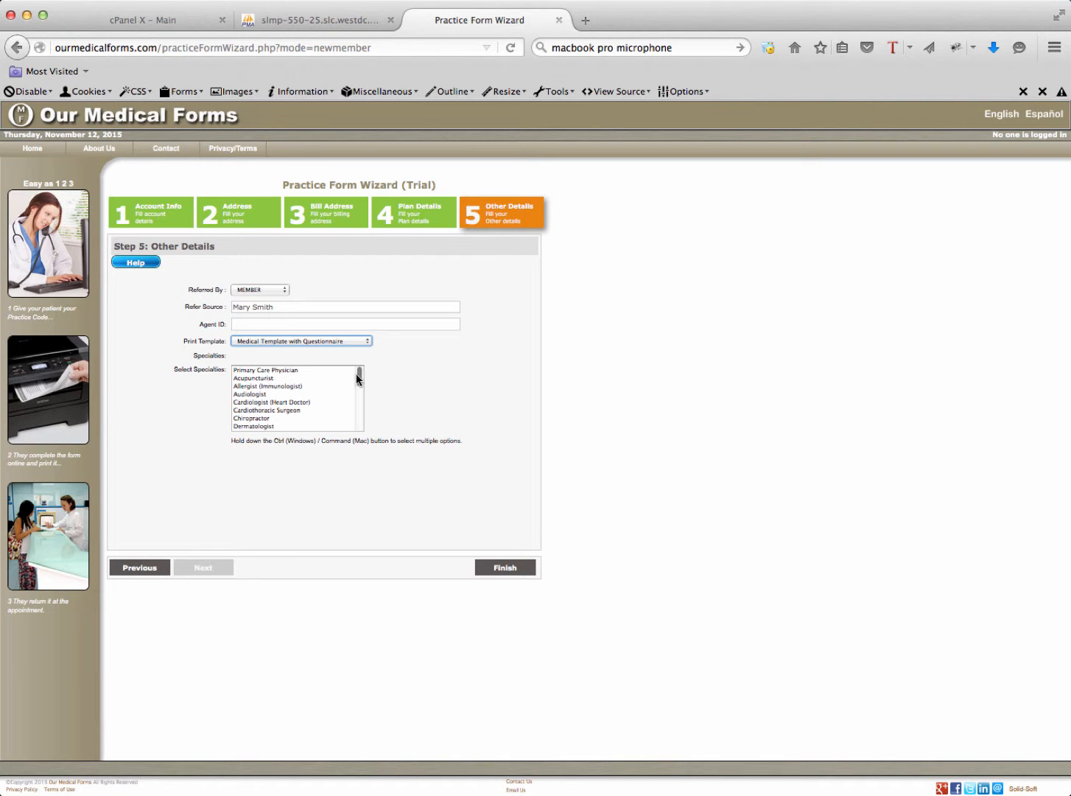
drag(358, 374, 353, 415)
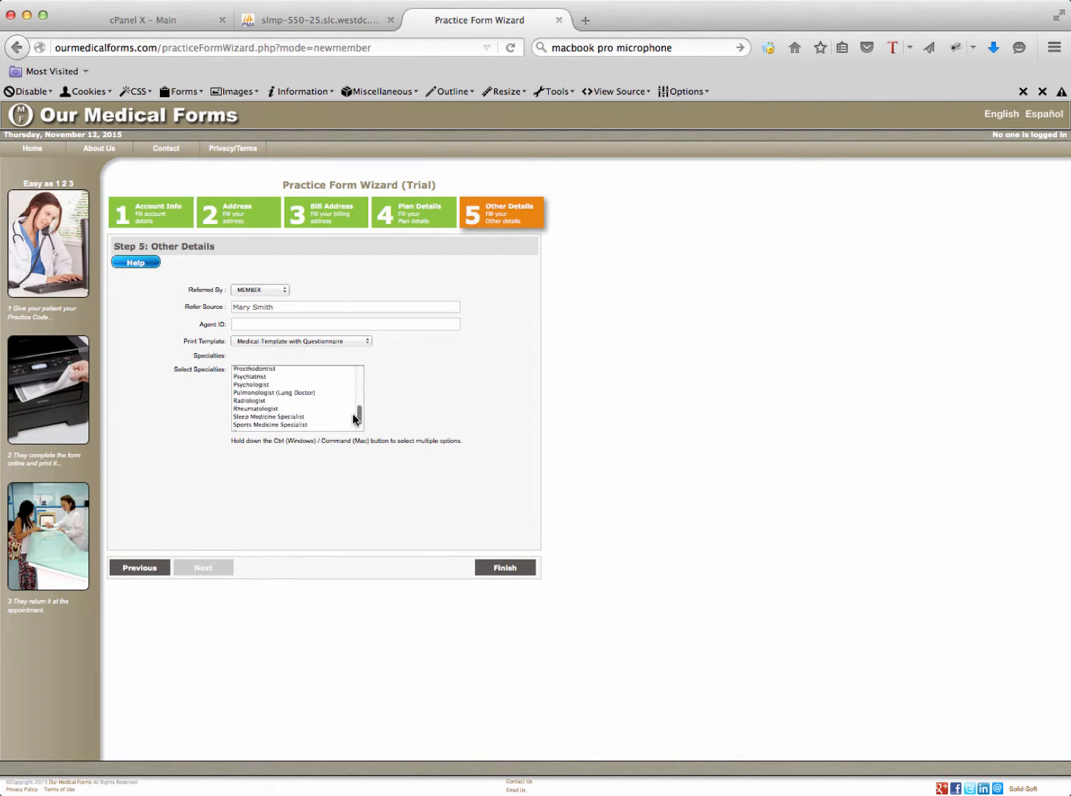
scroll(354, 418, up, 10)
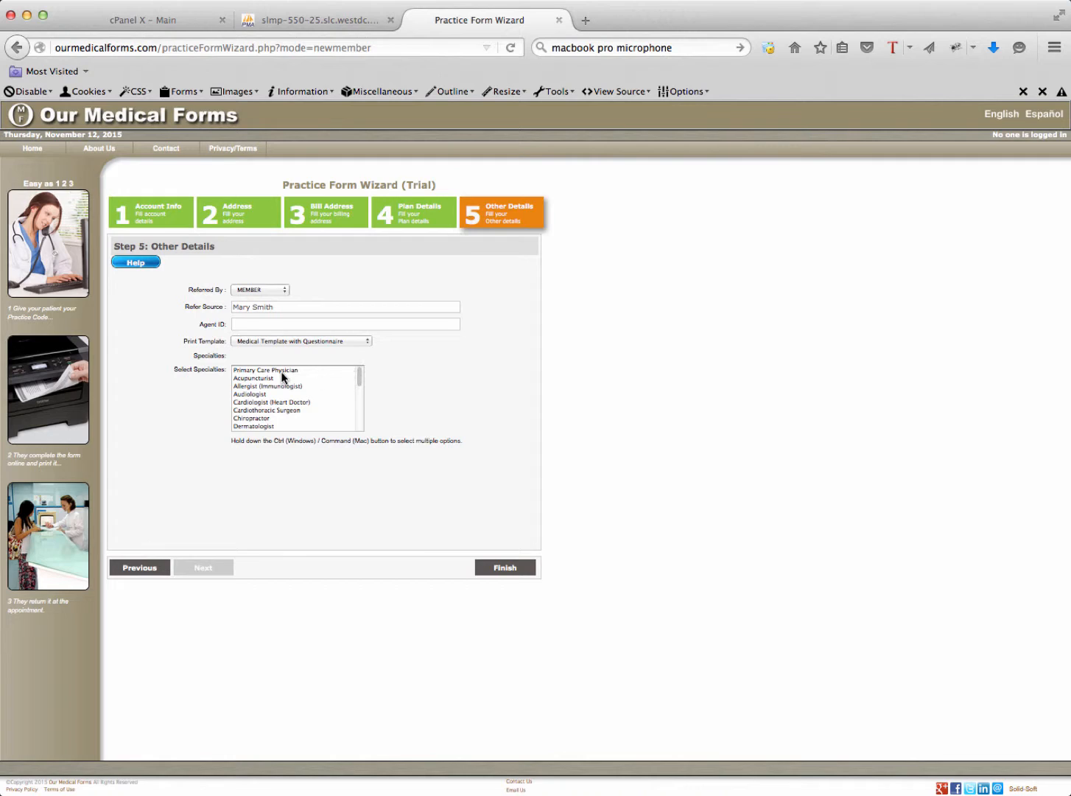
click(281, 371)
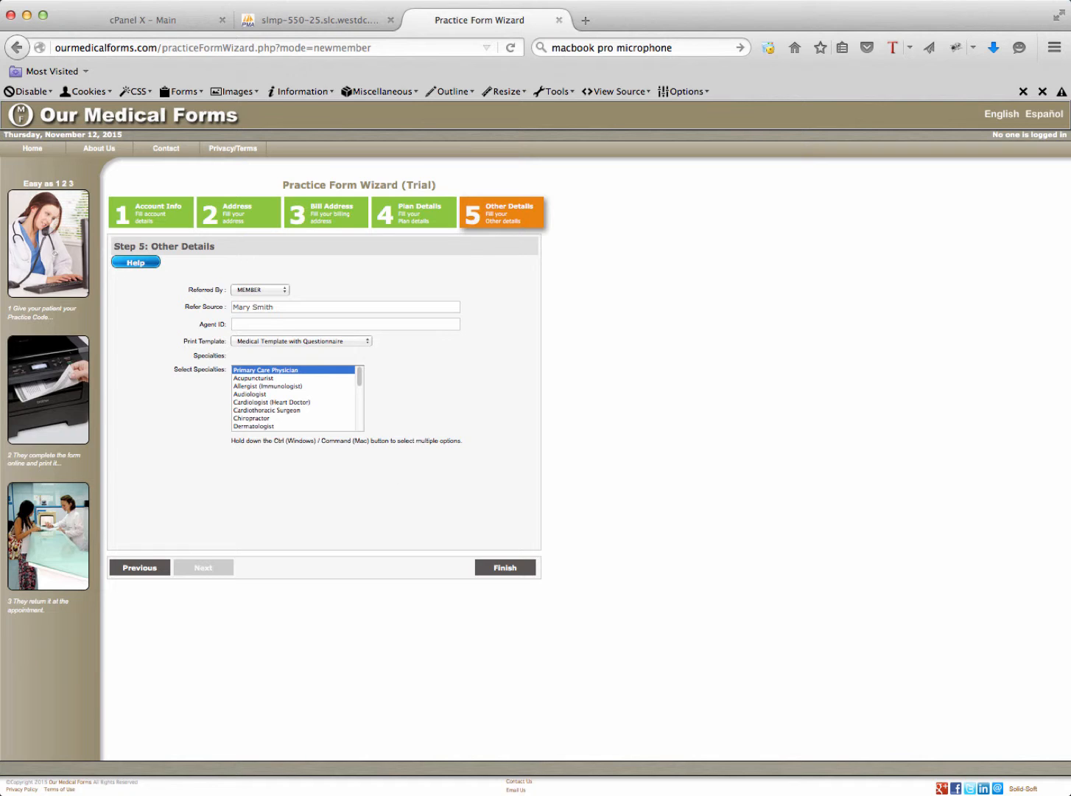
click(507, 569)
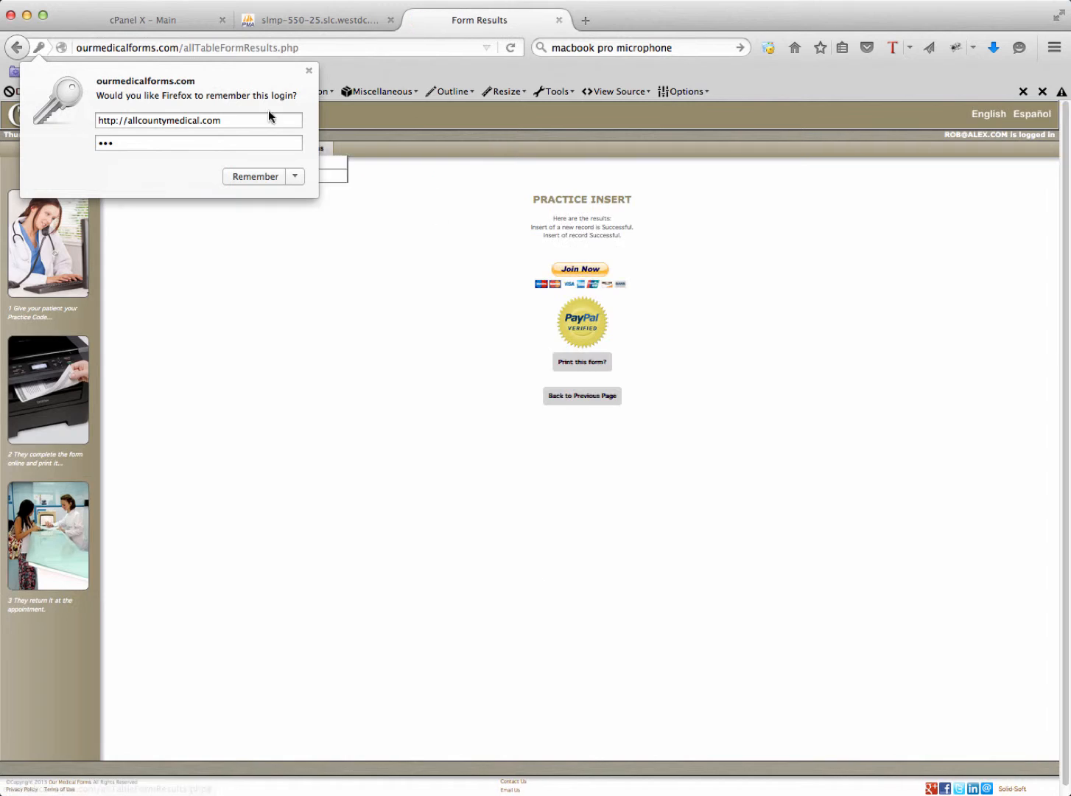
Dismiss Firefox's save-login prompt and start the PayPal Join Now checkout for the plan
click(309, 71)
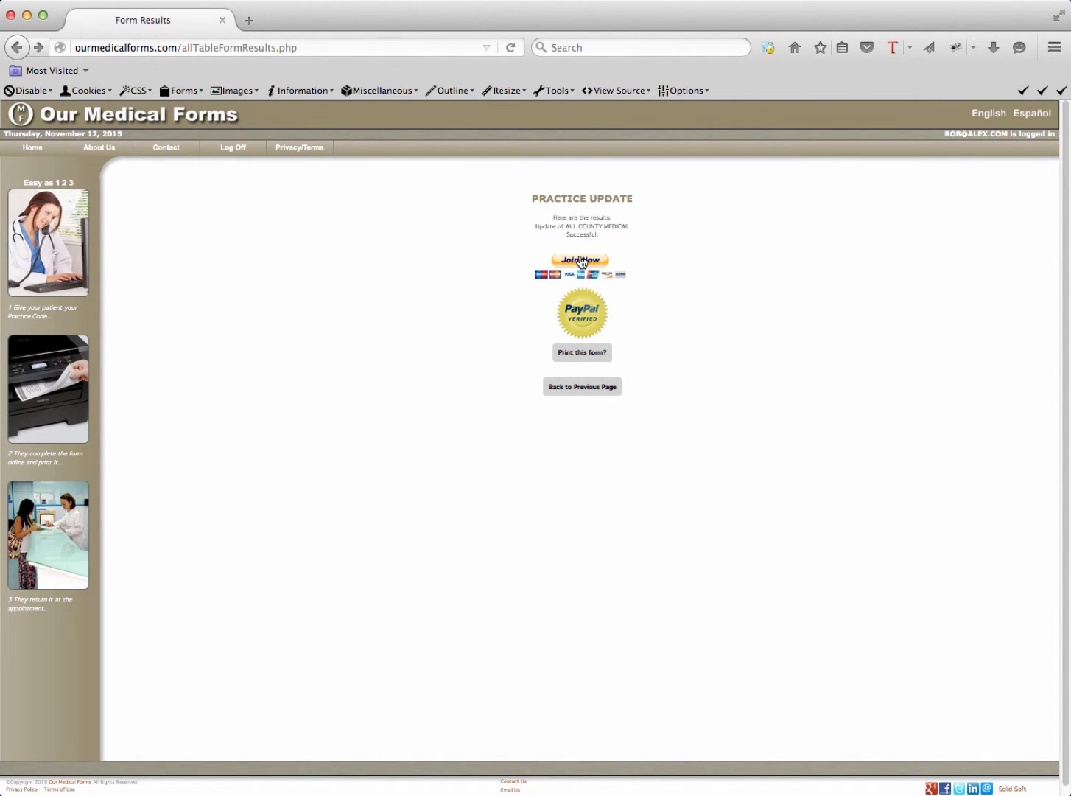
click(582, 262)
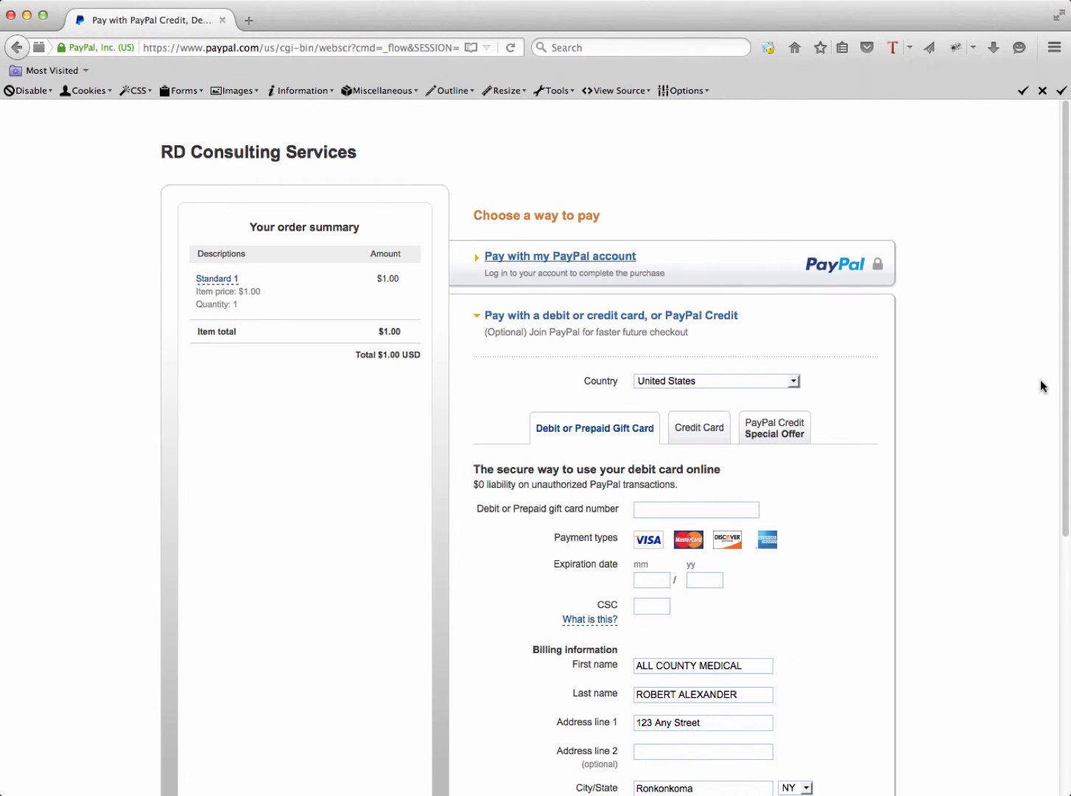
Review the $1.00 PayPal checkout, then cancel and return to RD Consulting Services
scroll(1041, 379, down, 2)
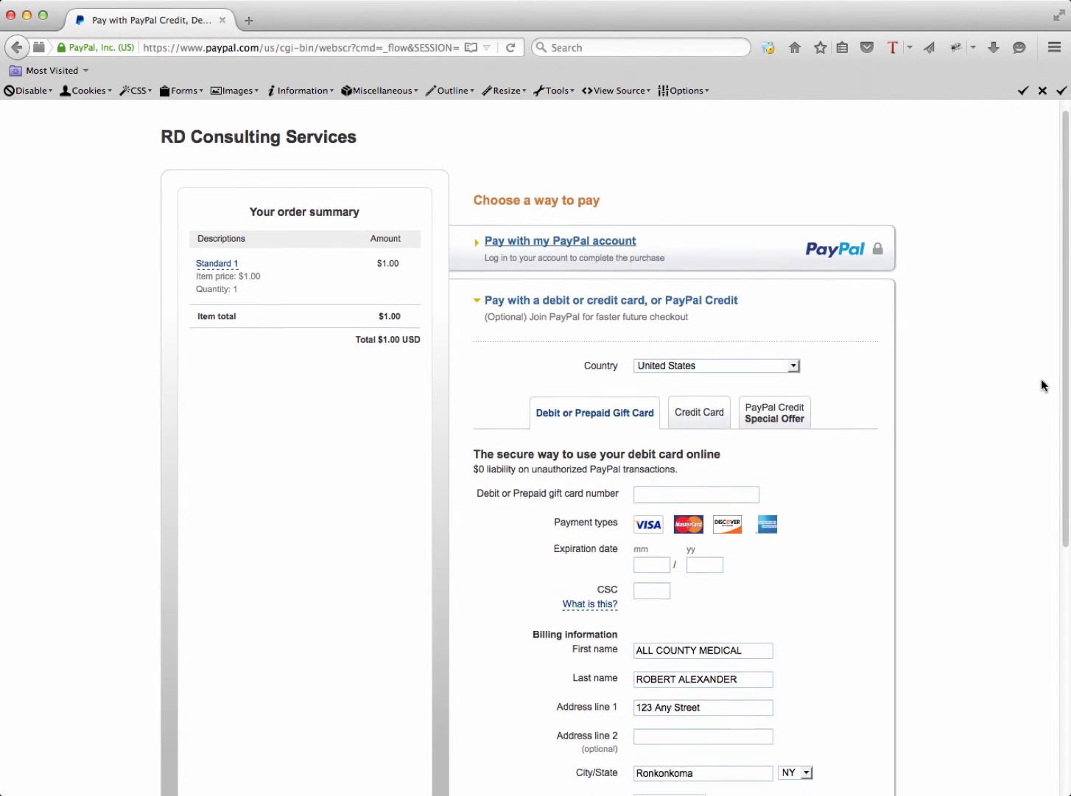
scroll(1042, 385, down, 4)
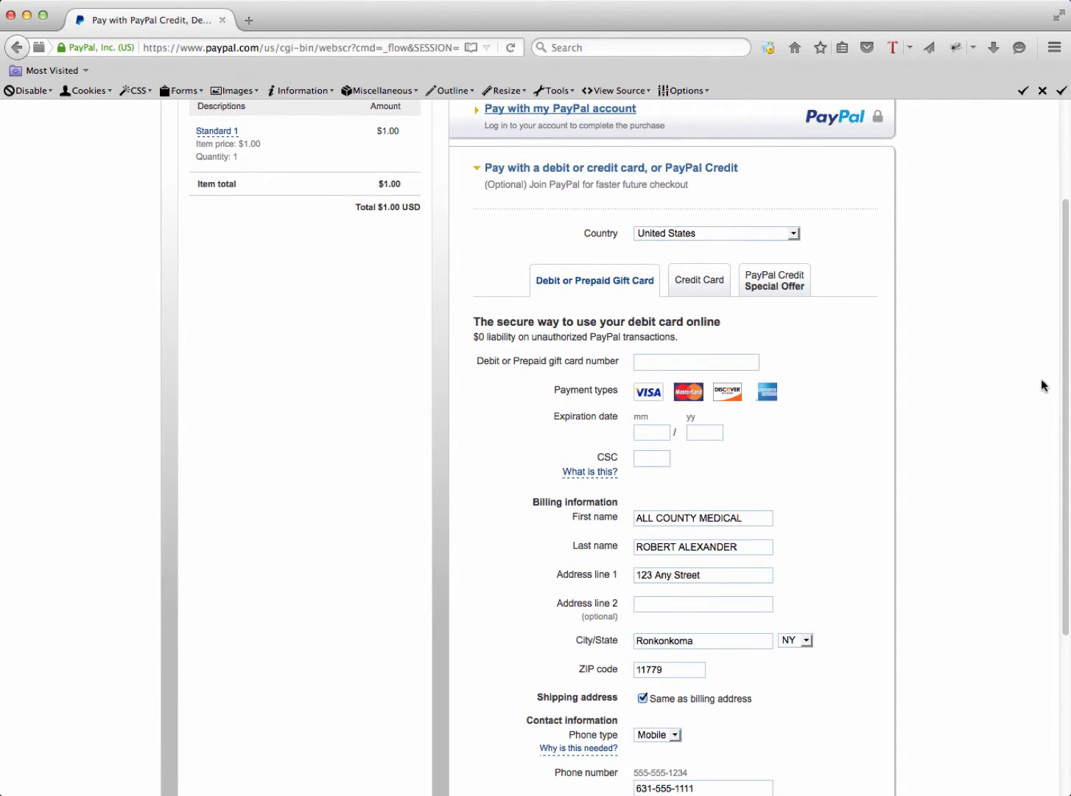
scroll(1042, 386, up, 1)
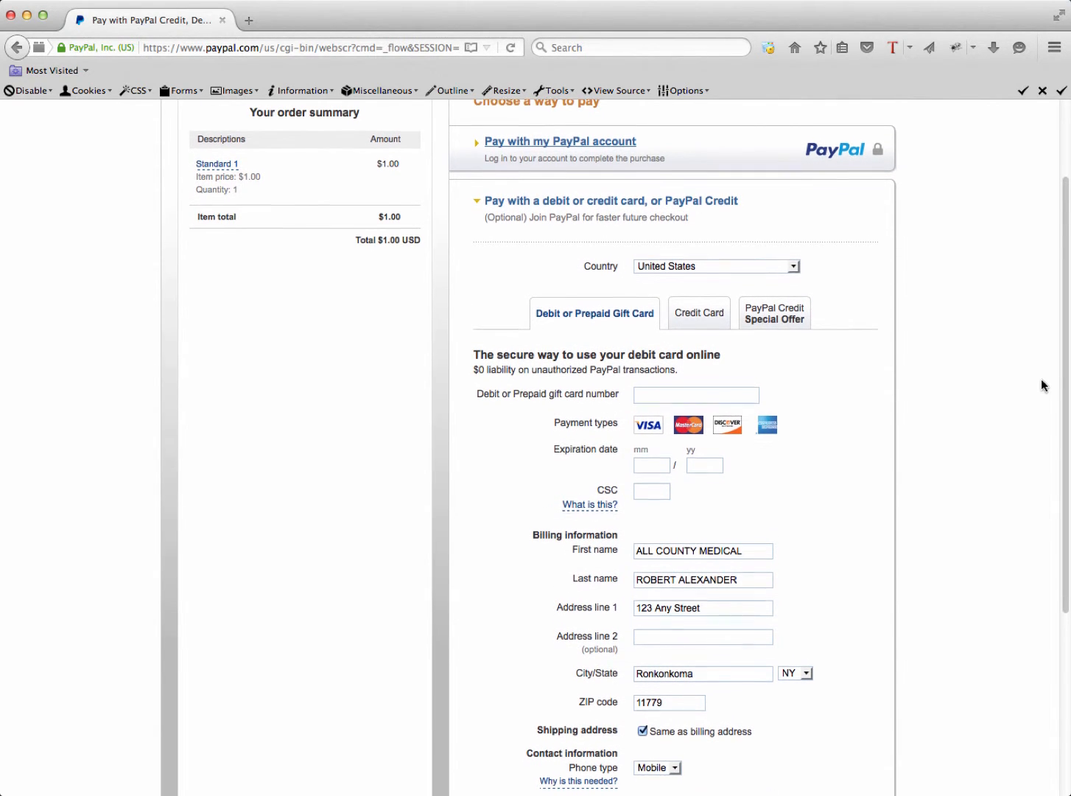
scroll(1041, 380, down, 1)
scroll(1043, 384, down, 5)
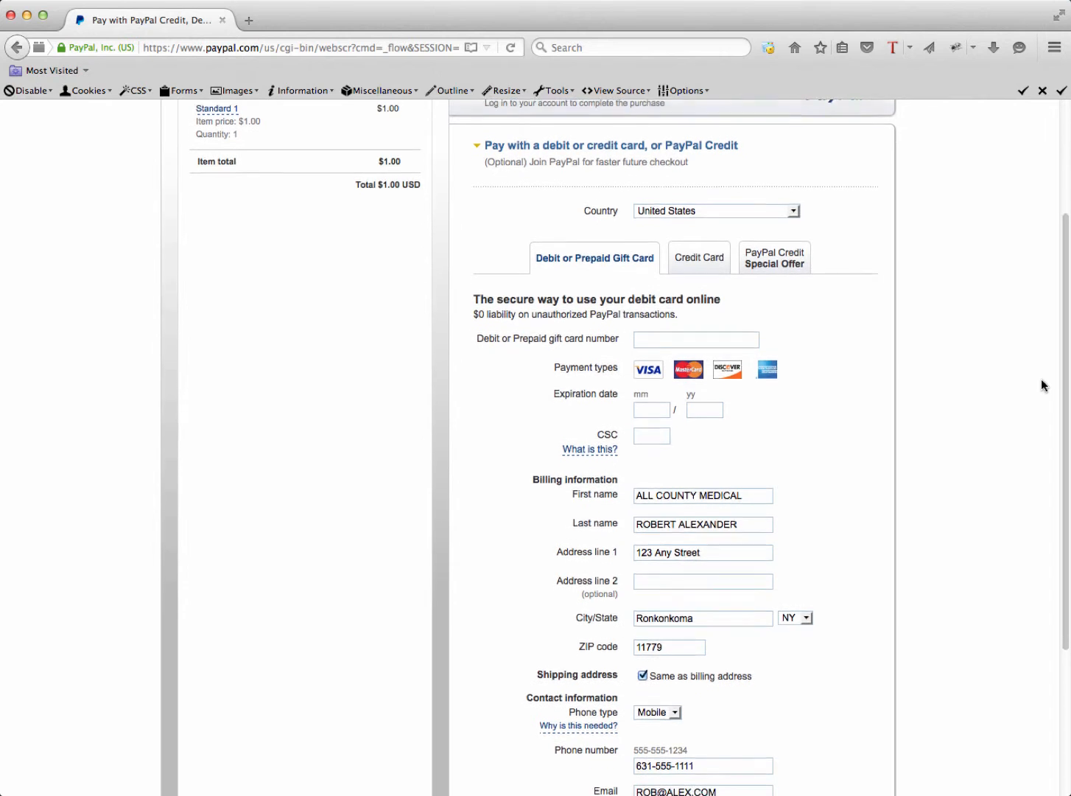
scroll(1041, 378, down, 2)
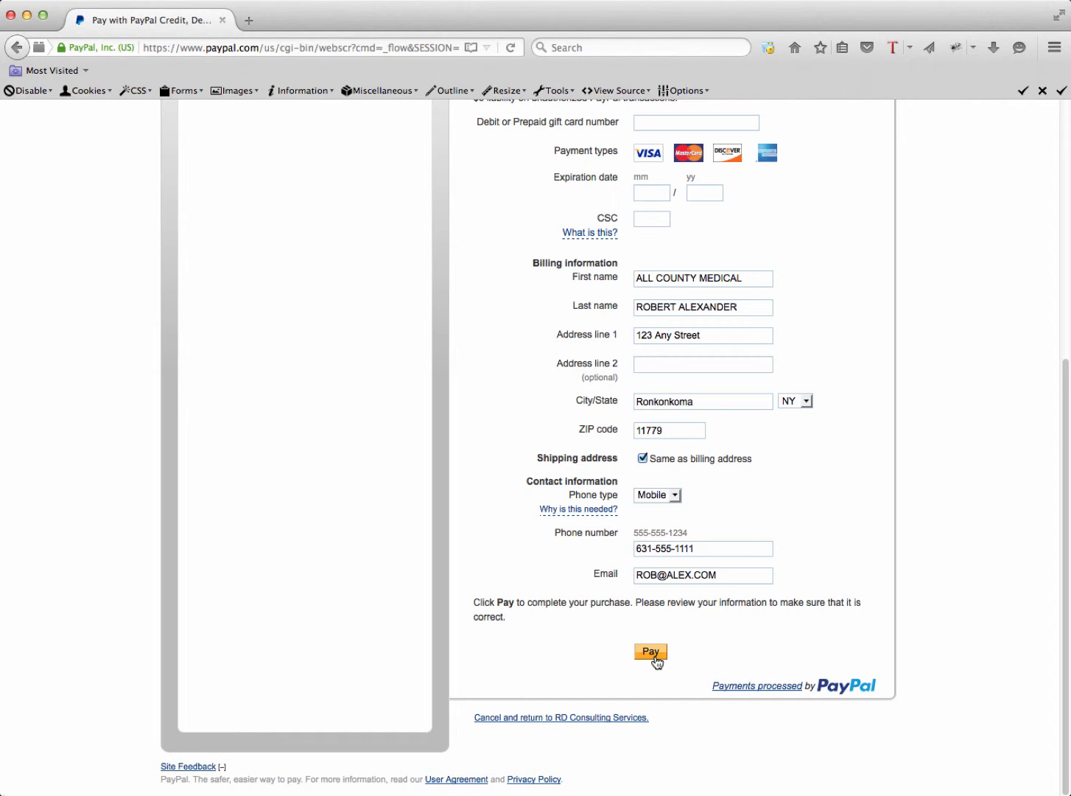
click(612, 717)
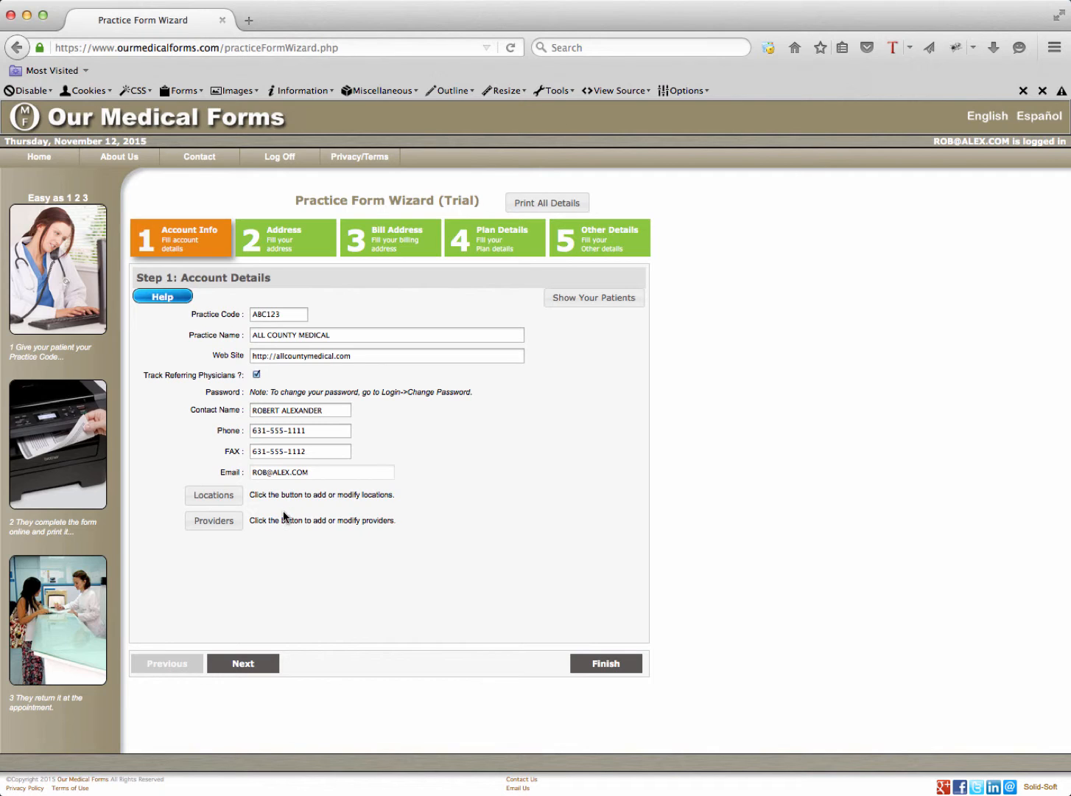
Open Locations for ALL COUNTY MEDICAL and start a New Record on a blank location form
click(215, 498)
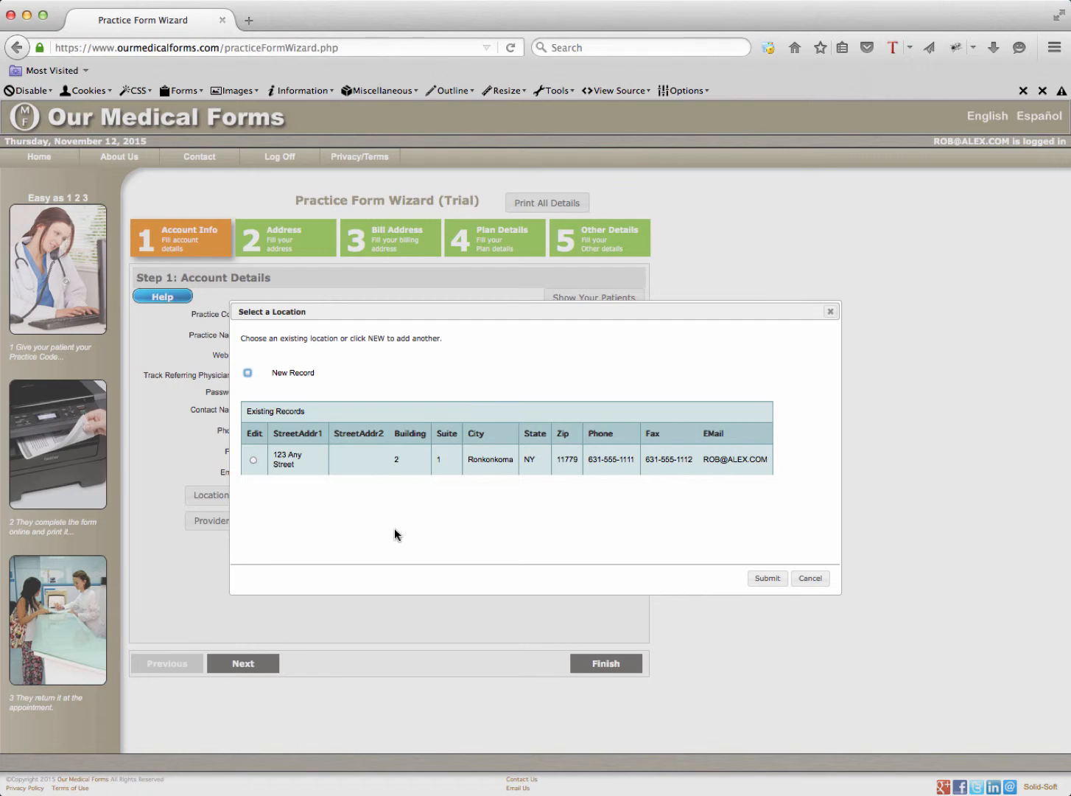
click(249, 374)
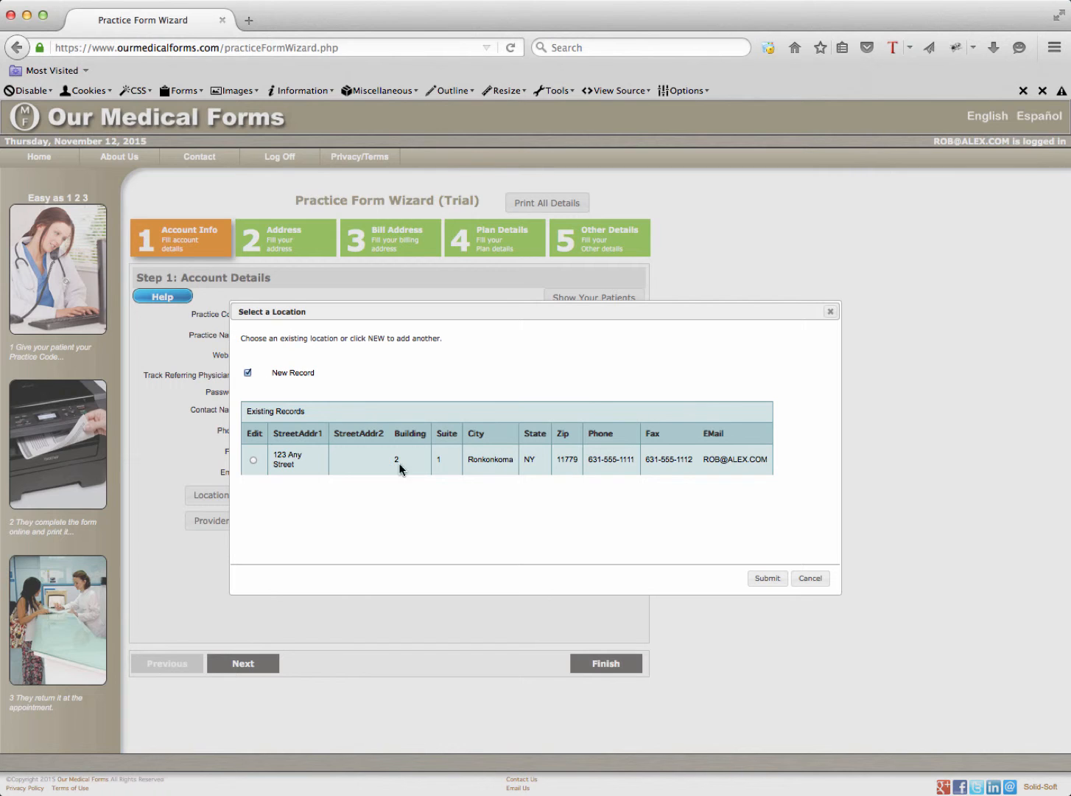
click(767, 581)
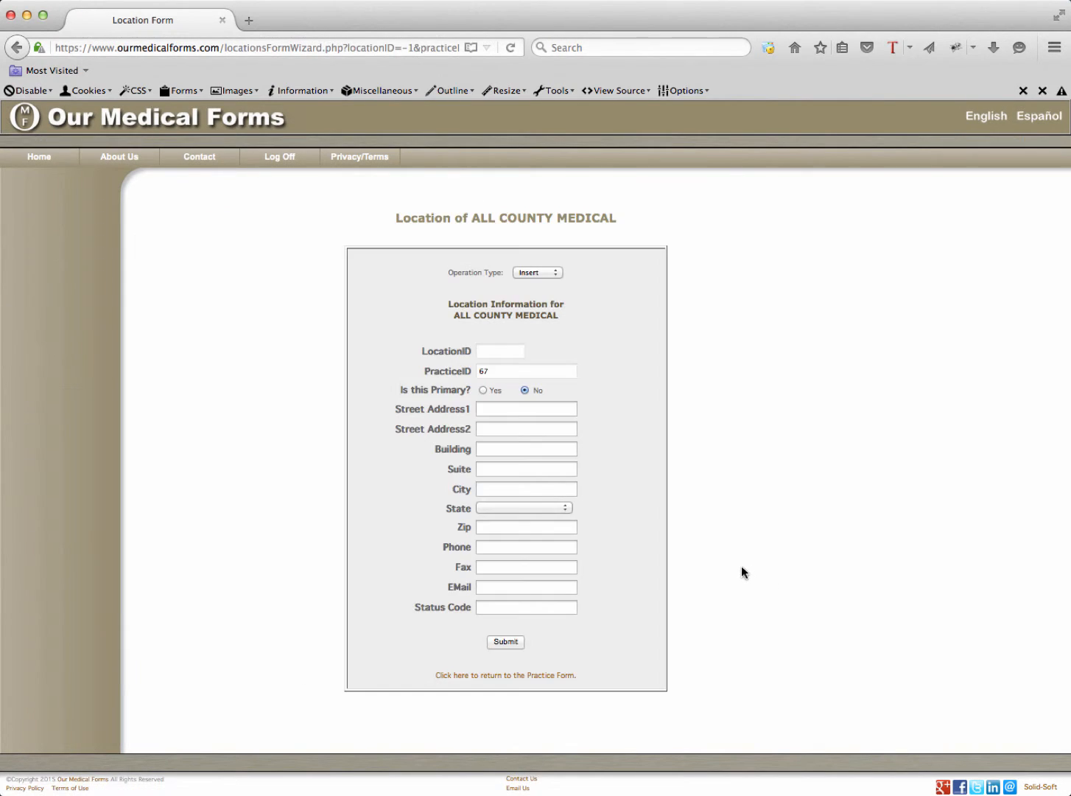
Enter the location's street address, city Bohemia and state New York
click(501, 352)
click(513, 373)
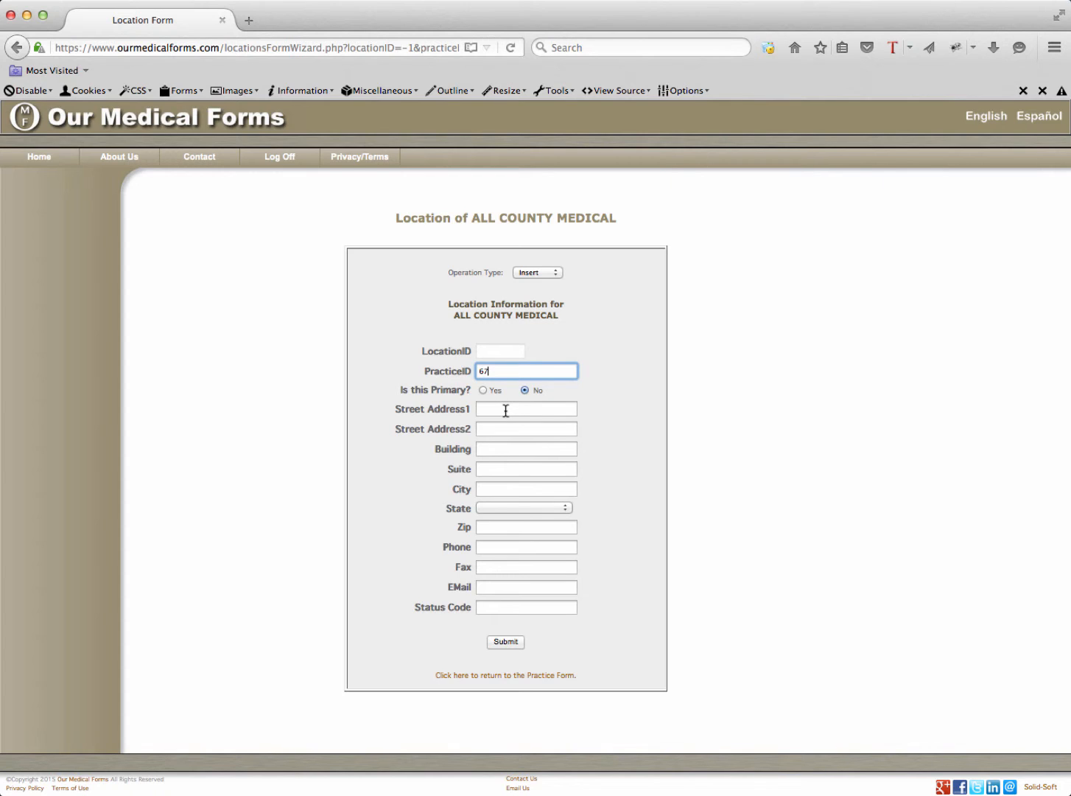
click(505, 410)
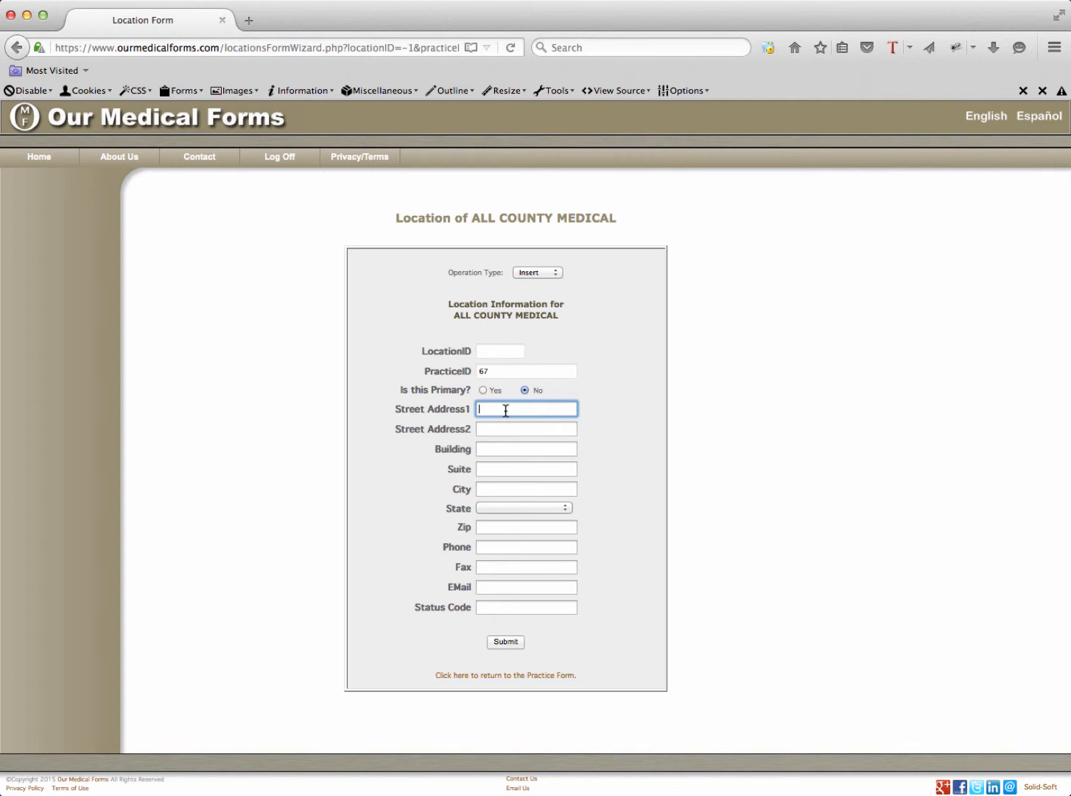
click(502, 491)
text(B)
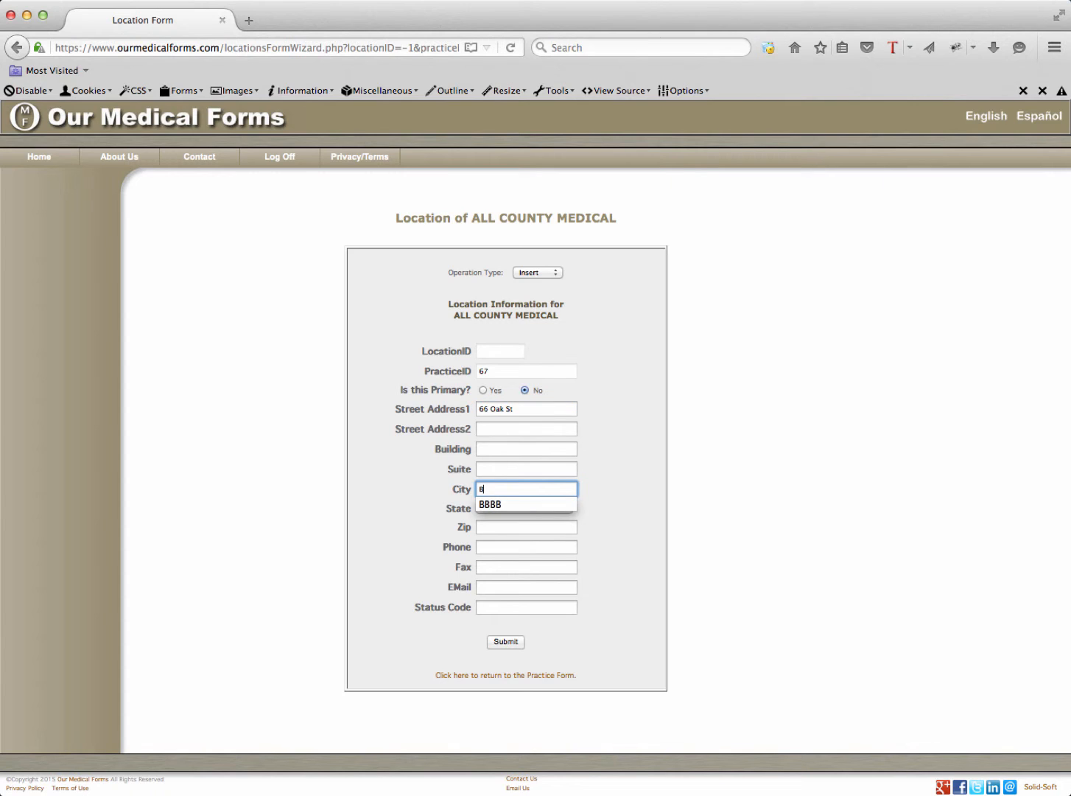
text(ohemia)
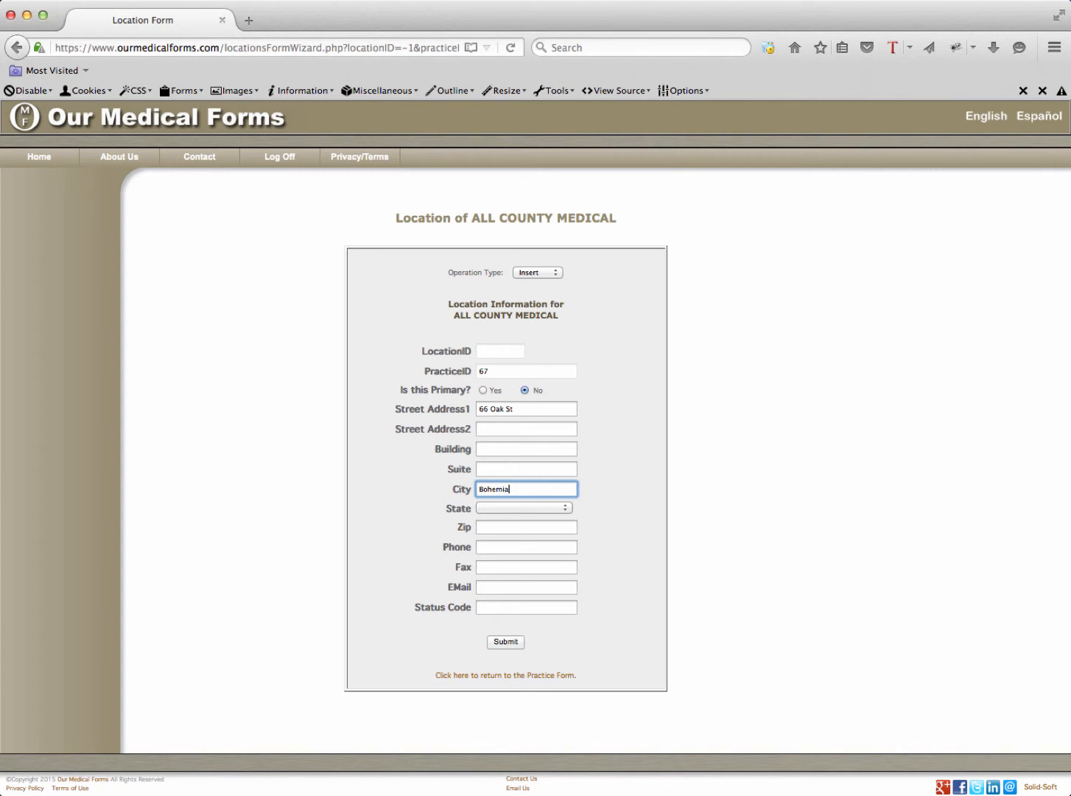
click(511, 508)
scroll(533, 605, down, 6)
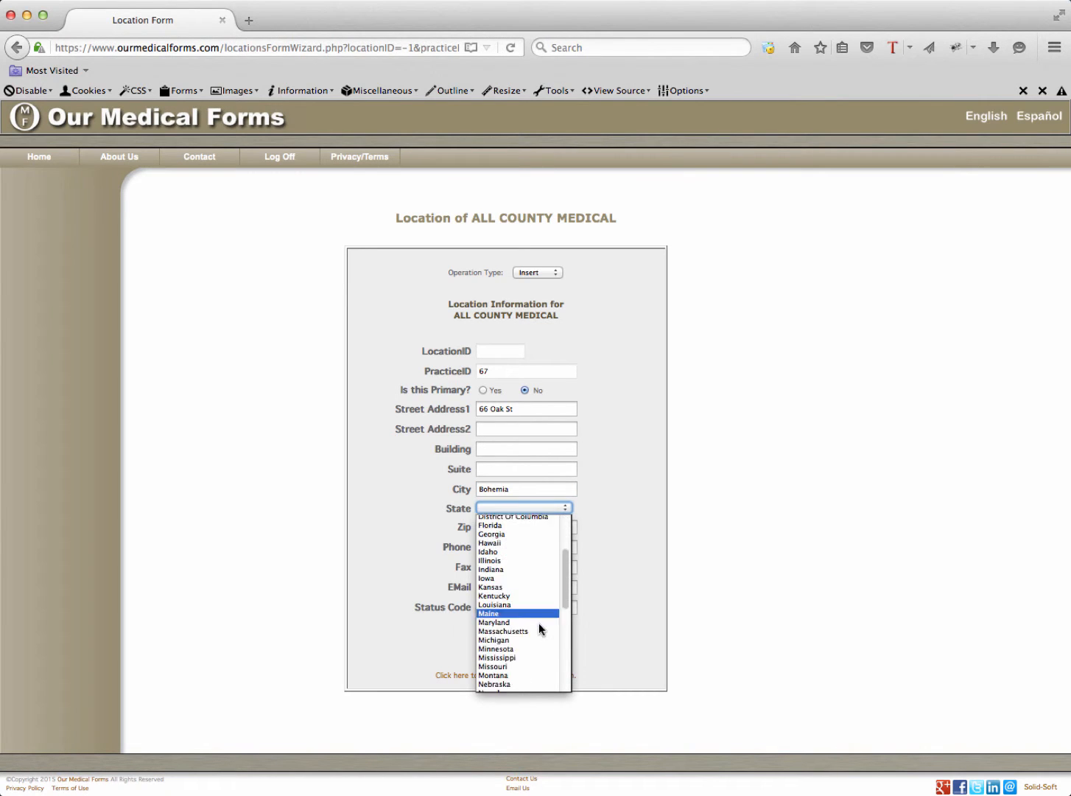
click(522, 645)
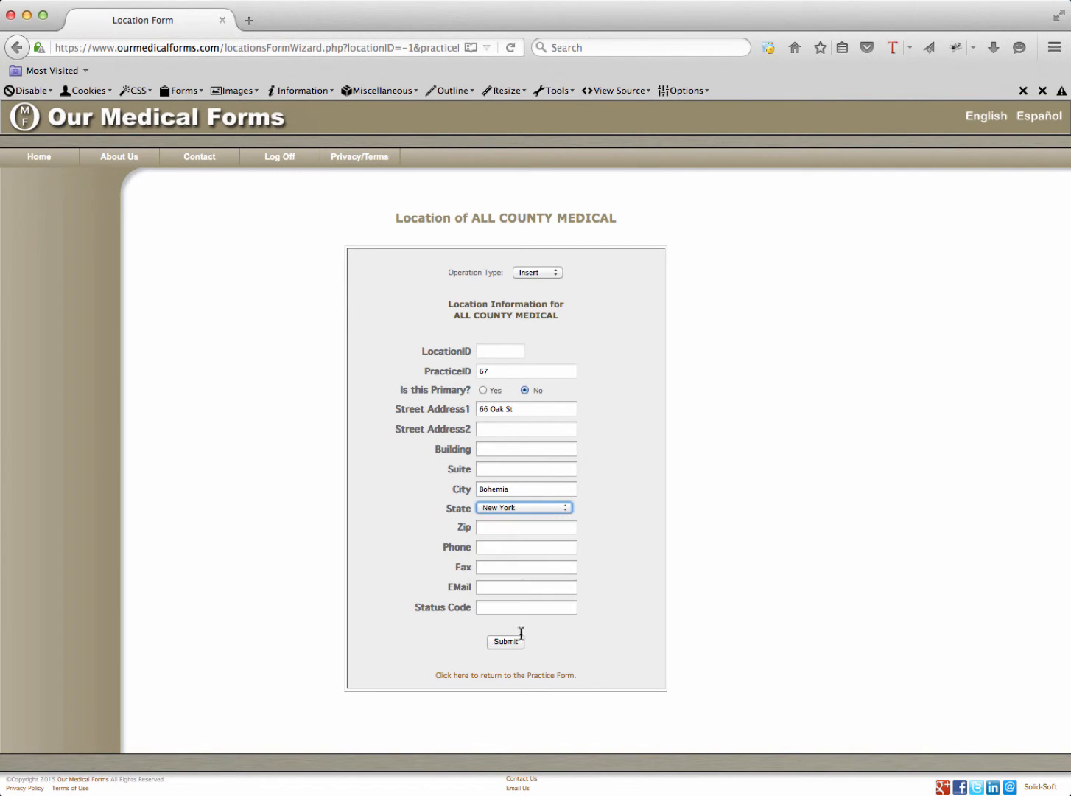
Fill in the location's zip code, phone, fax and e-mail, then submit the new record
click(512, 526)
text(11778)
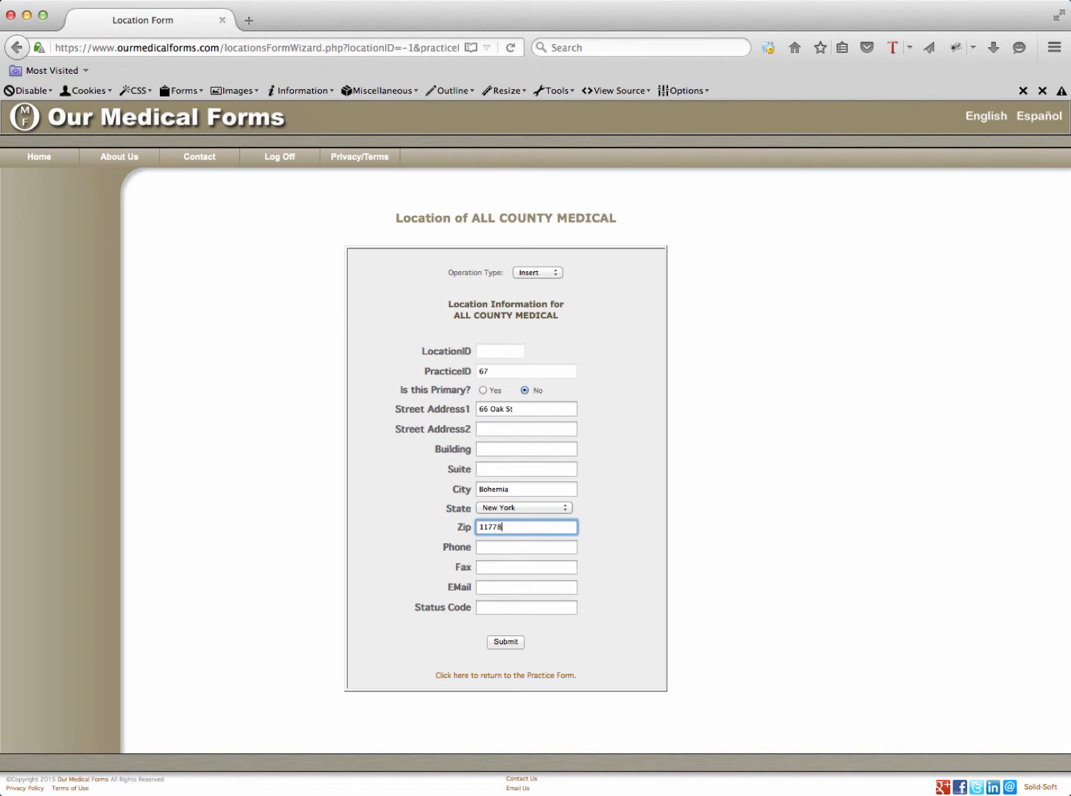
click(503, 547)
text(631)
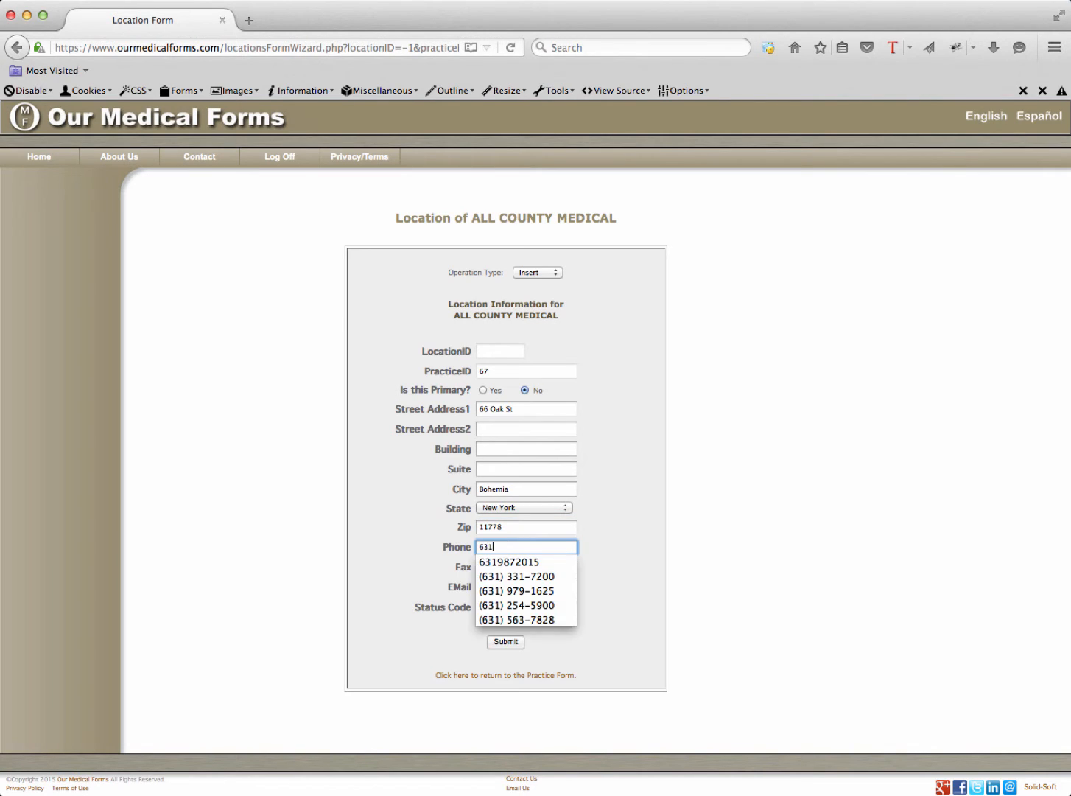
text(555)
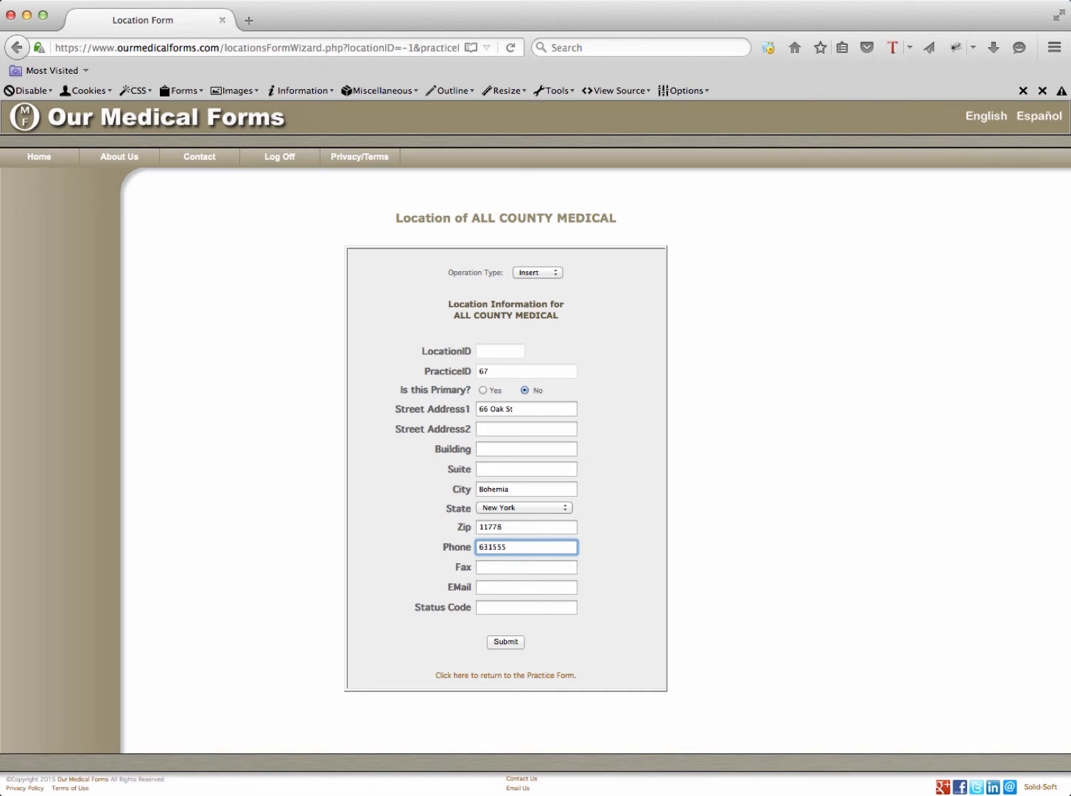
text(1113)
click(503, 564)
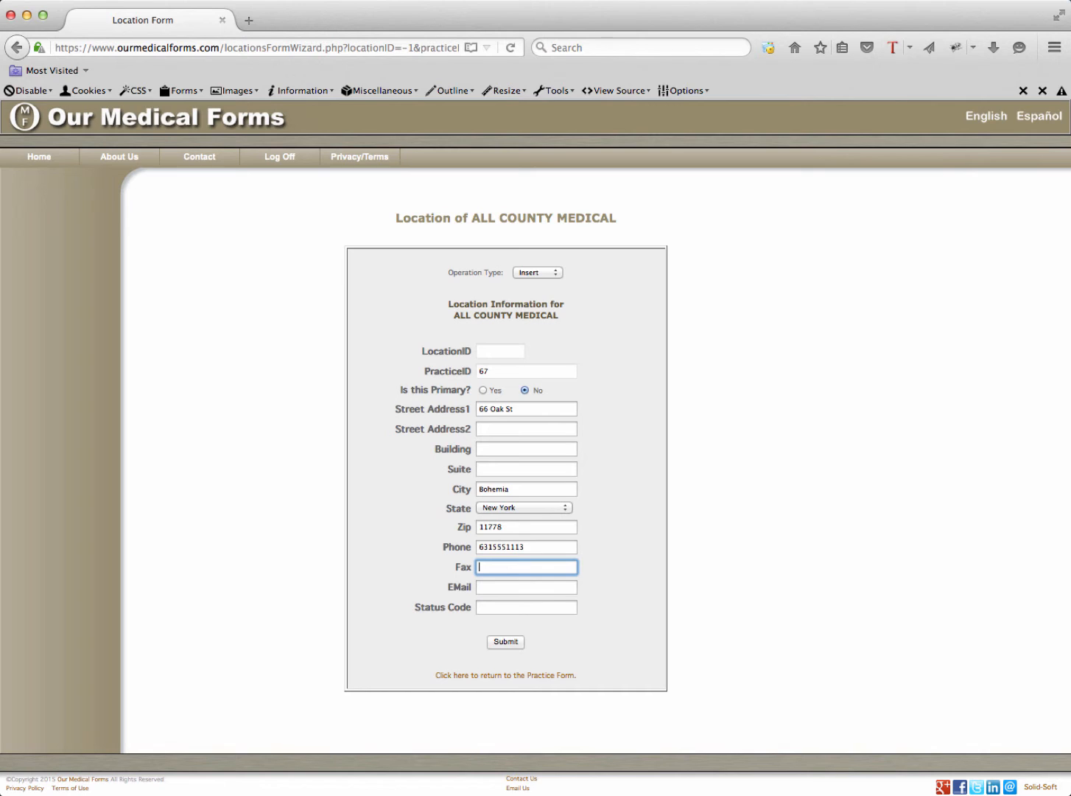
text(6315551114)
click(534, 588)
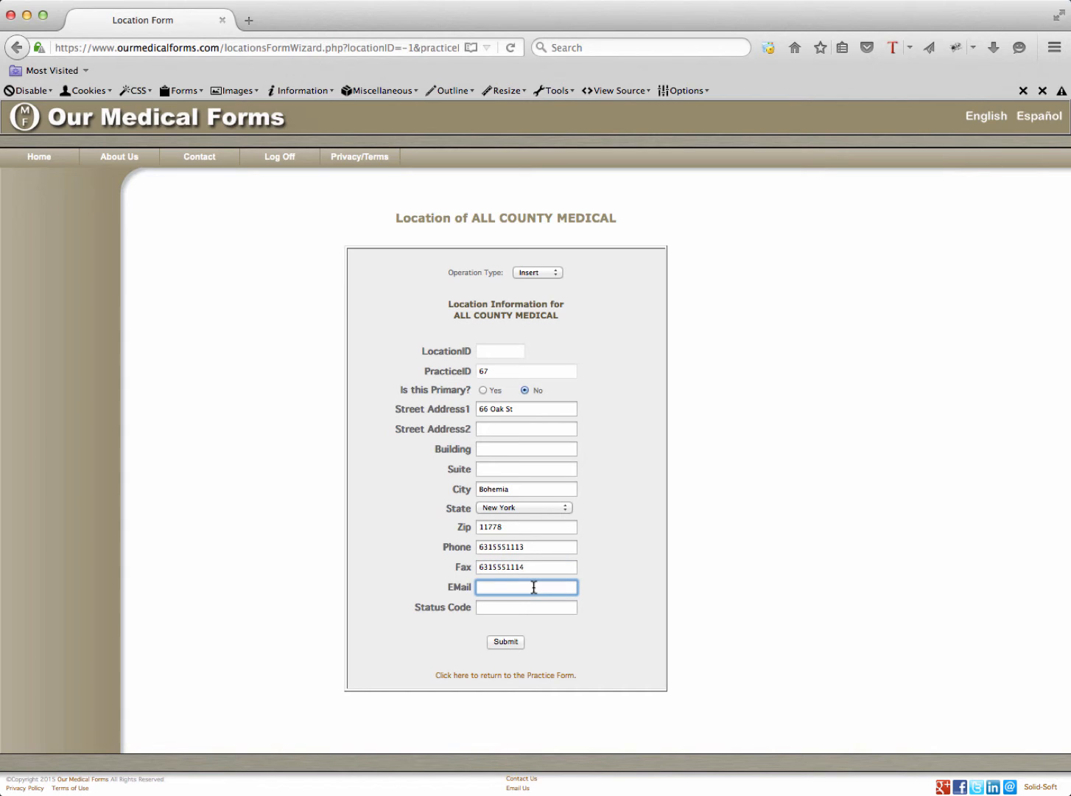
click(507, 643)
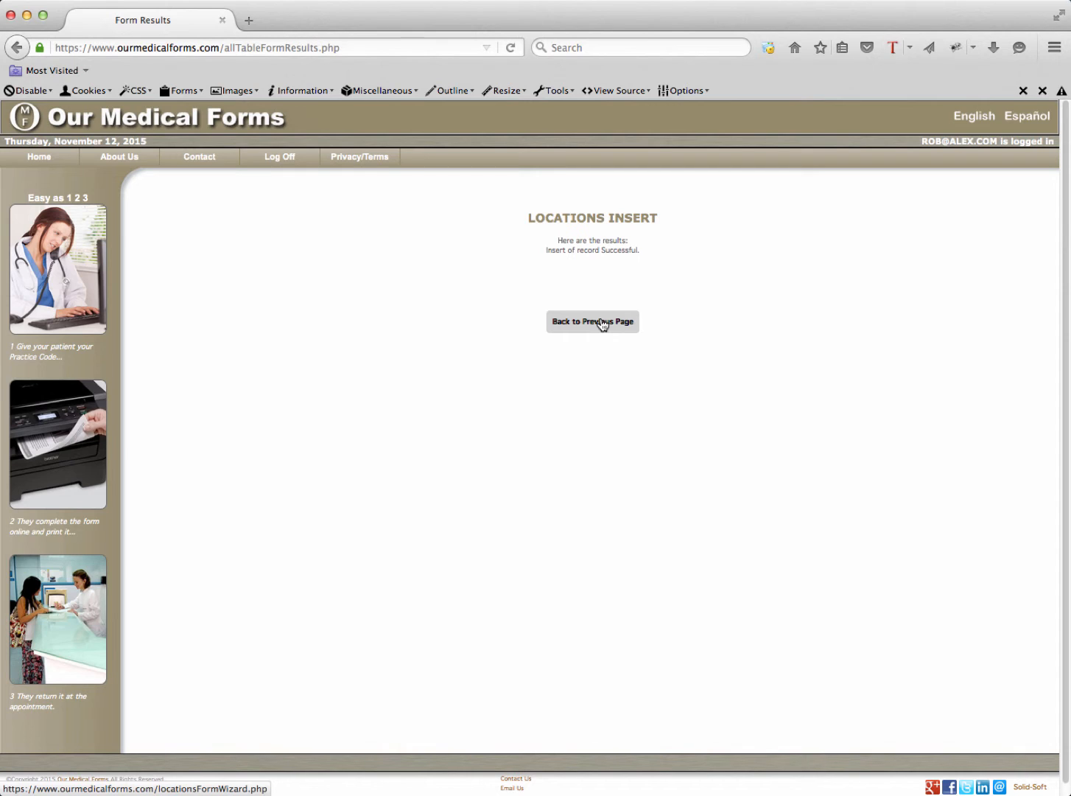
Reopen the newly saved second location record for editing
click(602, 323)
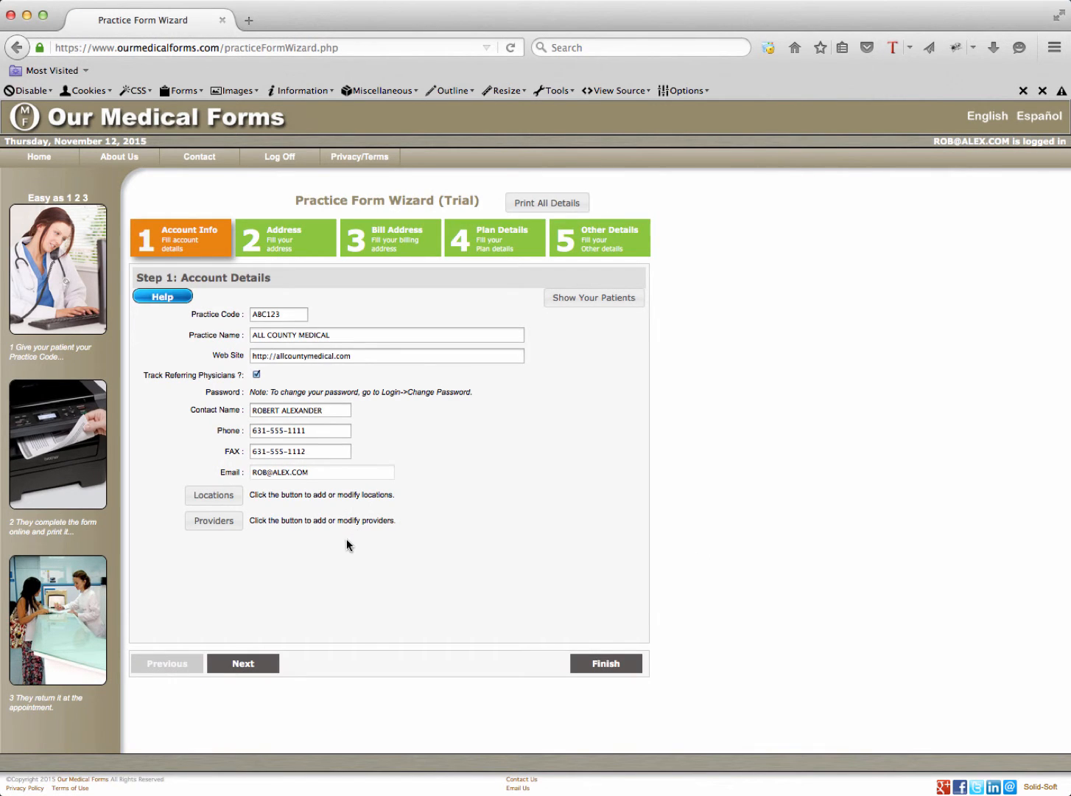
click(223, 500)
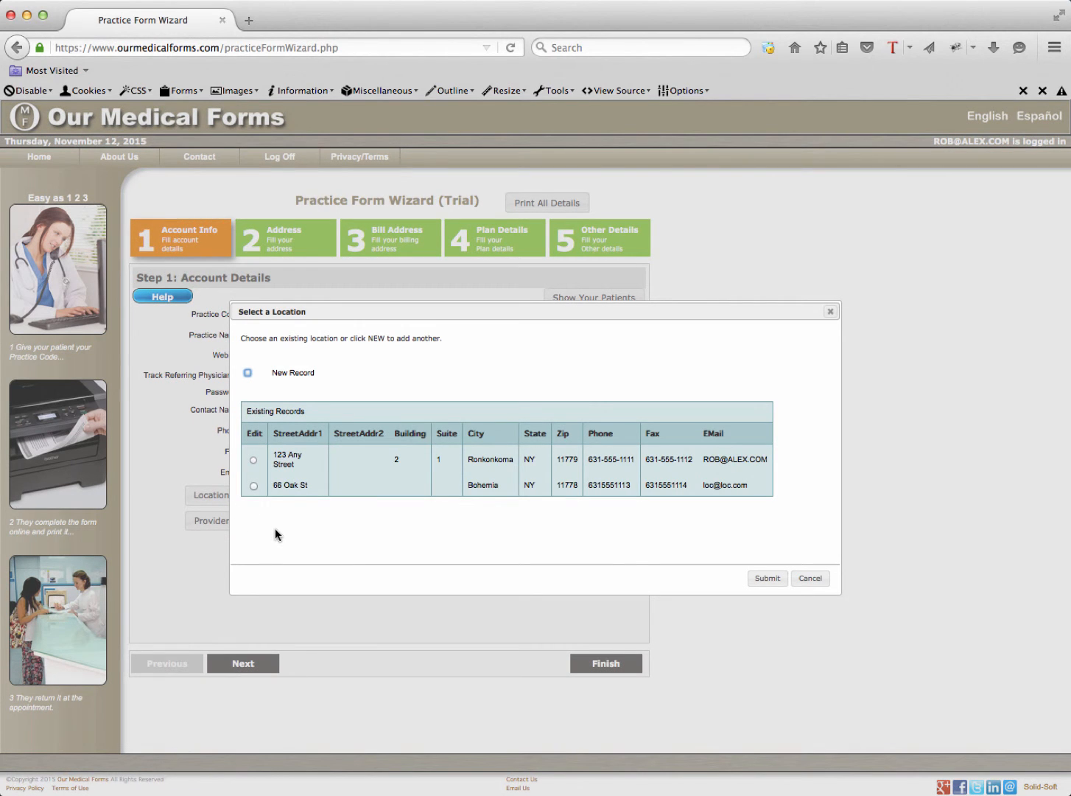
click(252, 485)
click(763, 579)
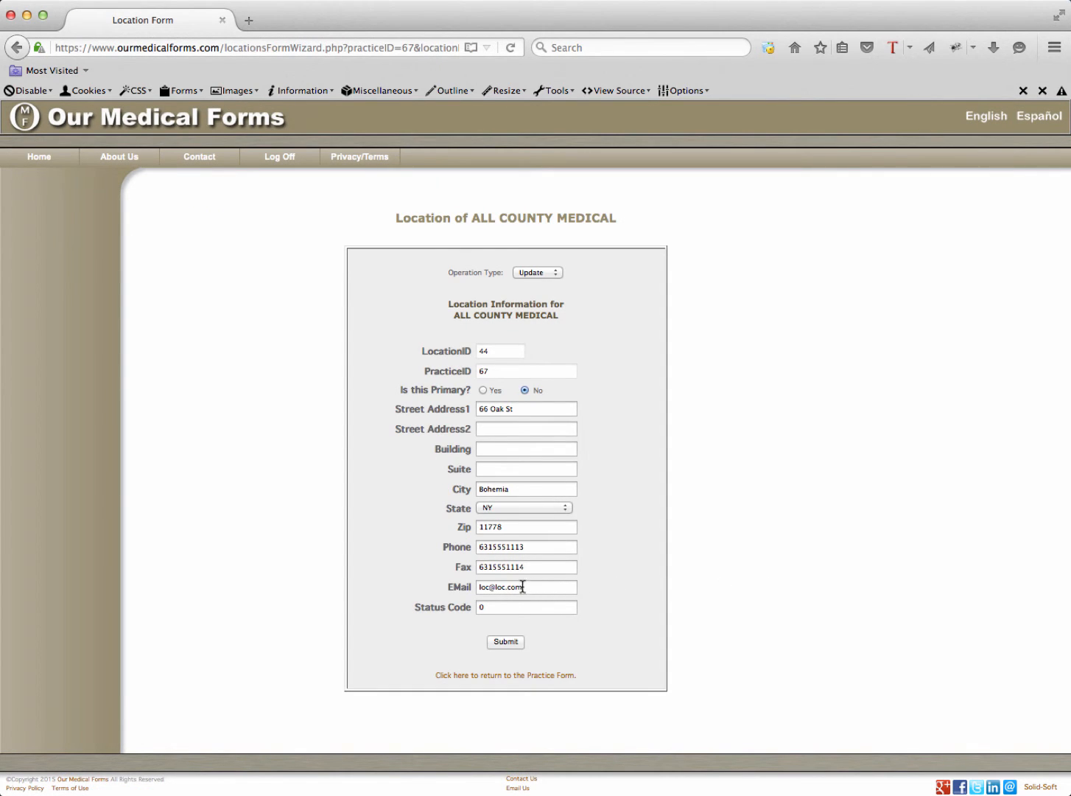
Add an 8 to the street number, save the corrected location, and return to the wizard
click(486, 408)
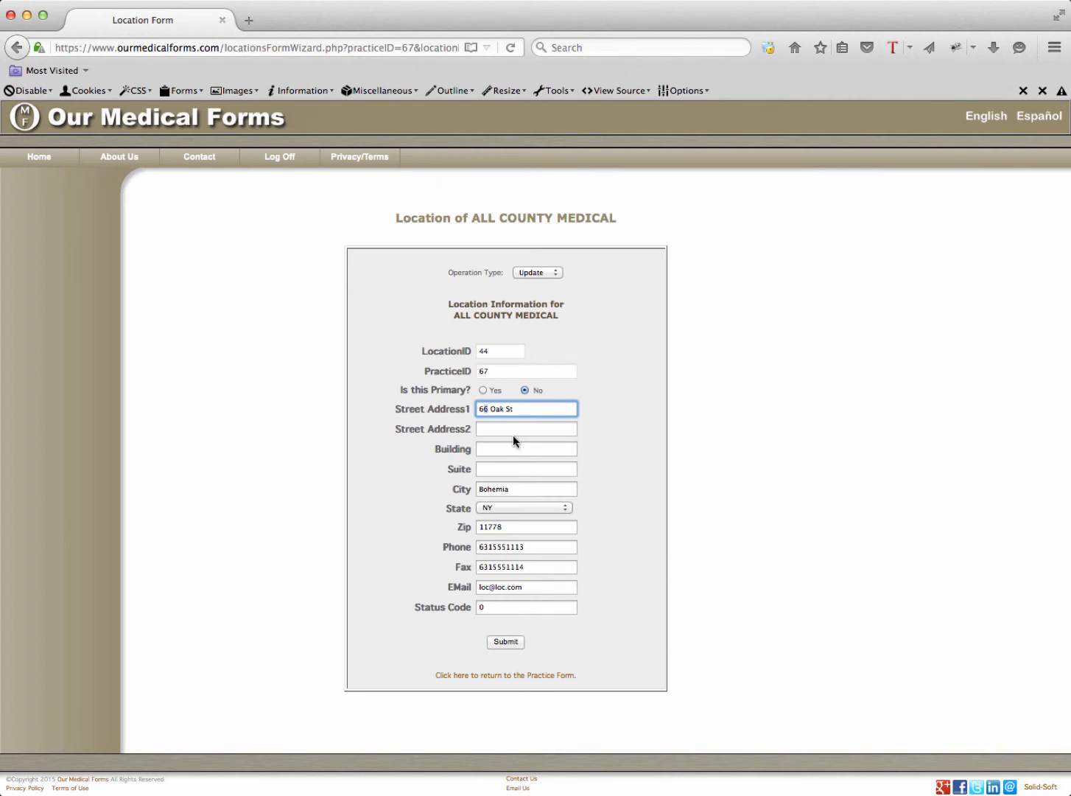
text(8)
click(499, 640)
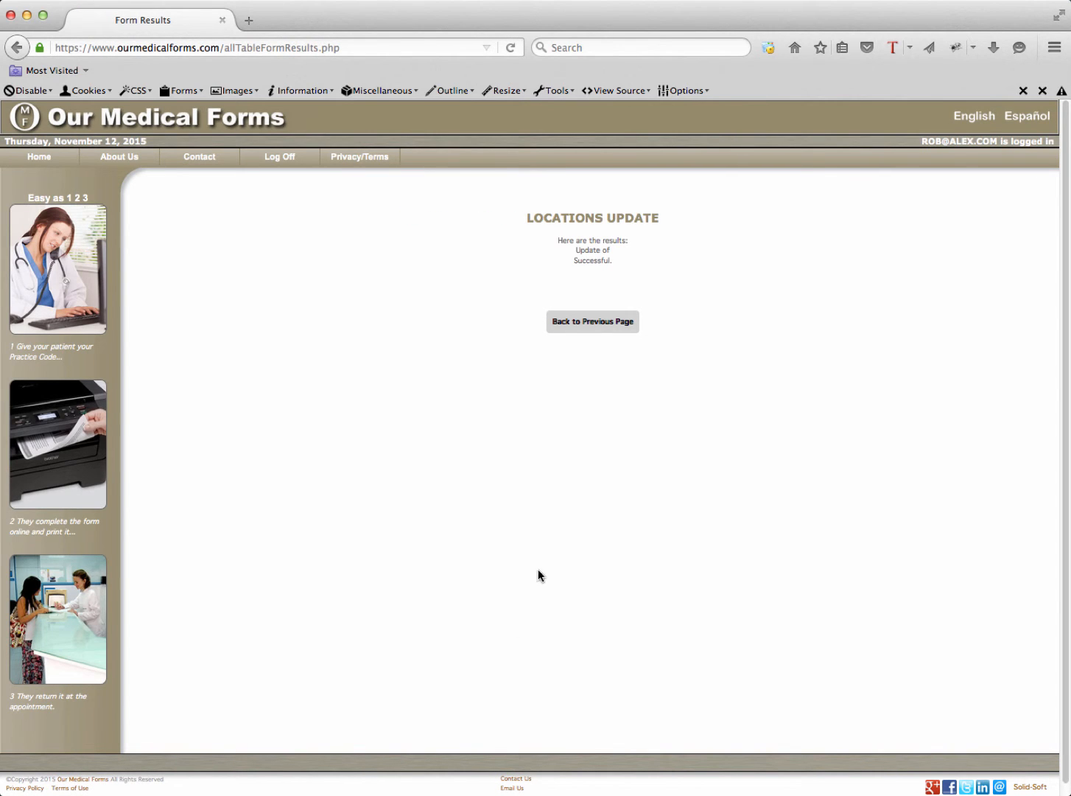
click(603, 325)
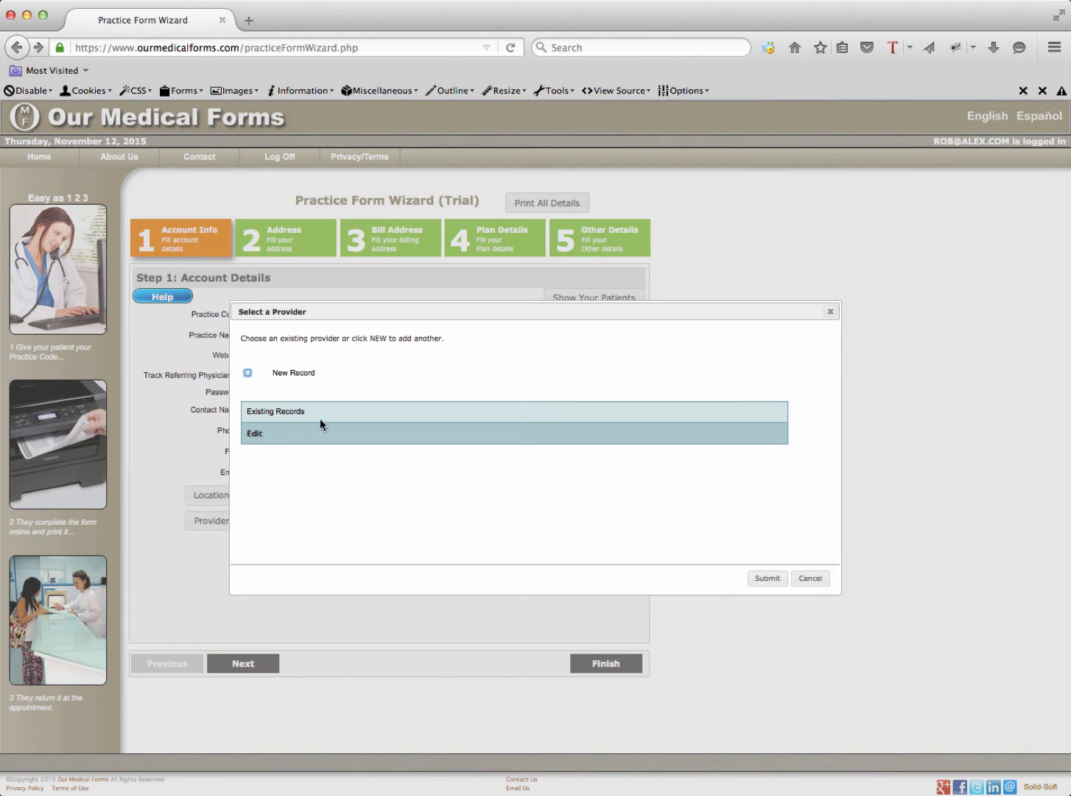
Start a New Record provider form for ALL COUNTY MEDICAL with PracticeID 67
click(249, 374)
click(765, 579)
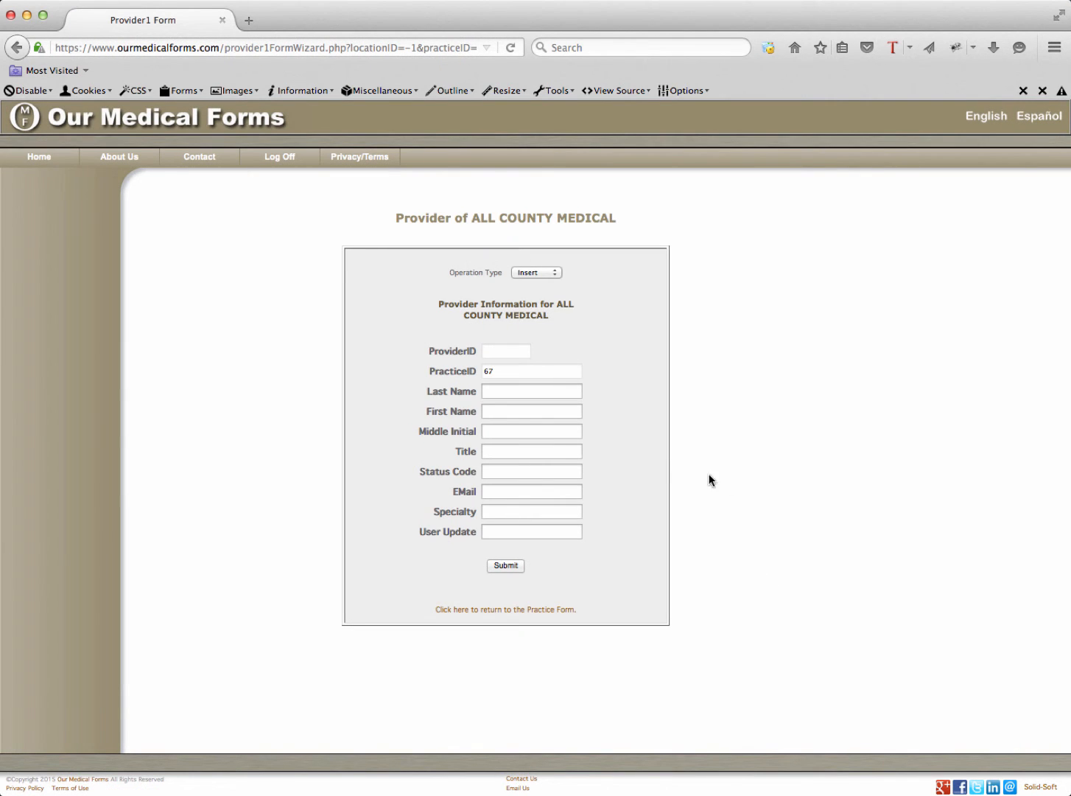
Enter the provider's last name, first name, middle initial and title Dr
click(514, 394)
key(Tab)
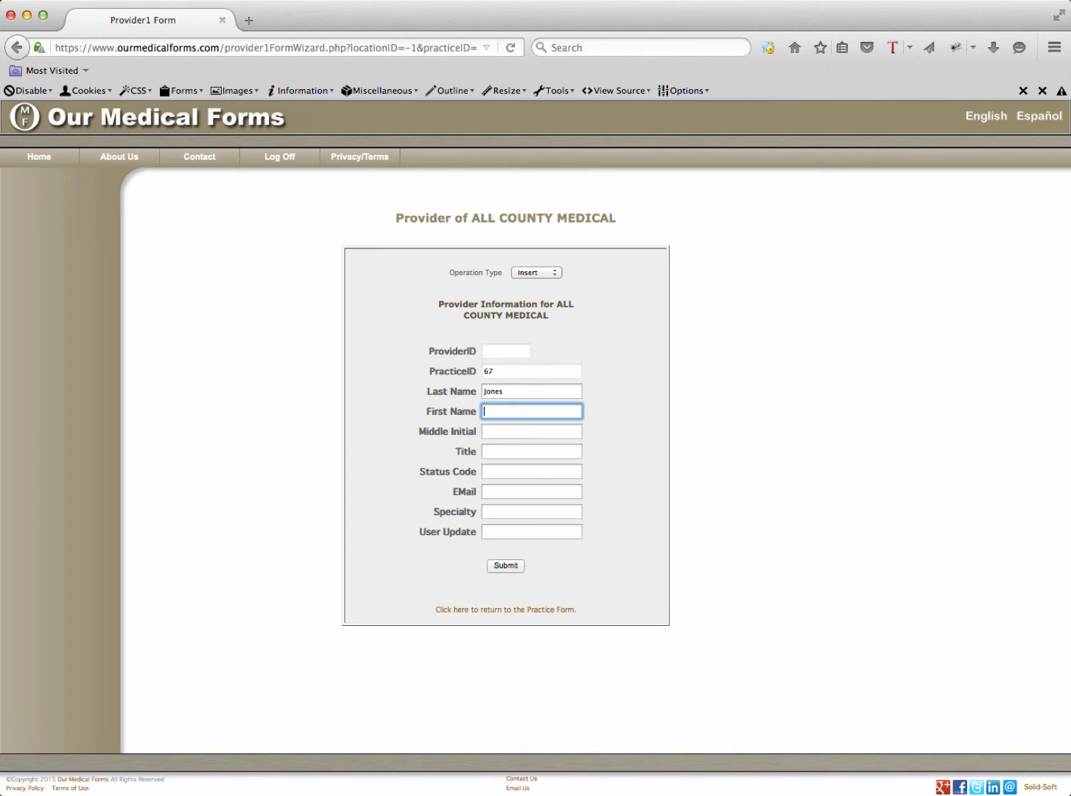
key(Tab)
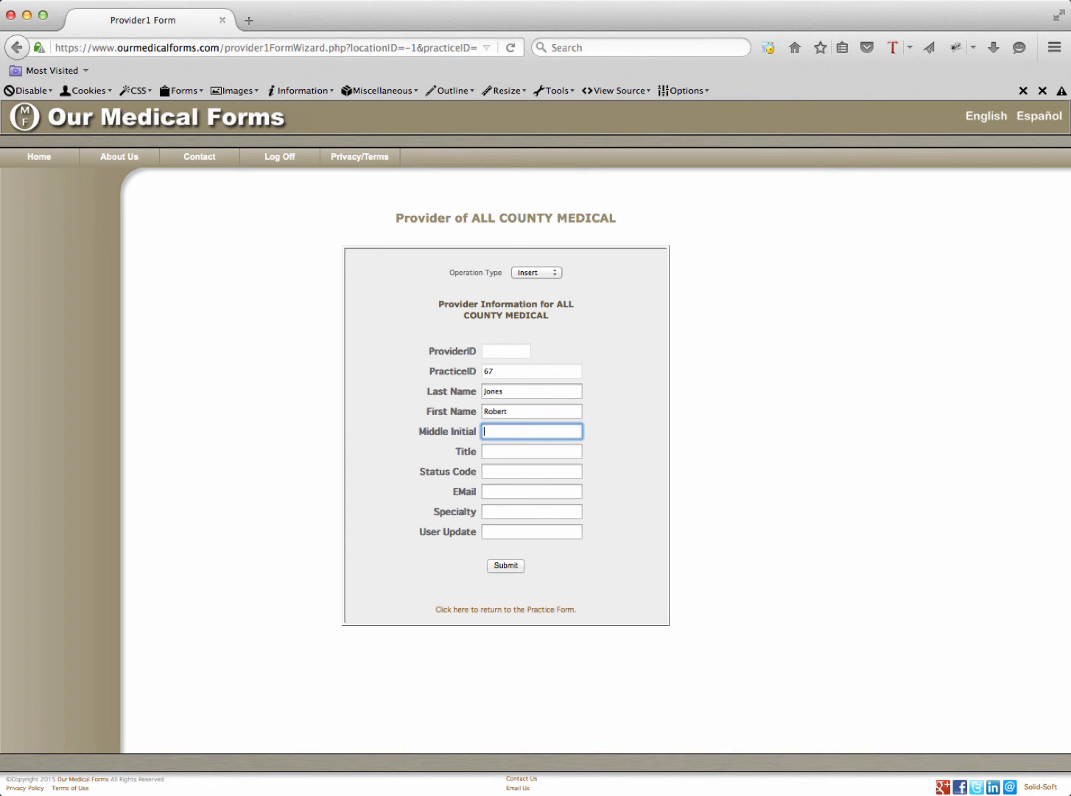
text(M)
key(Tab)
text(Dr)
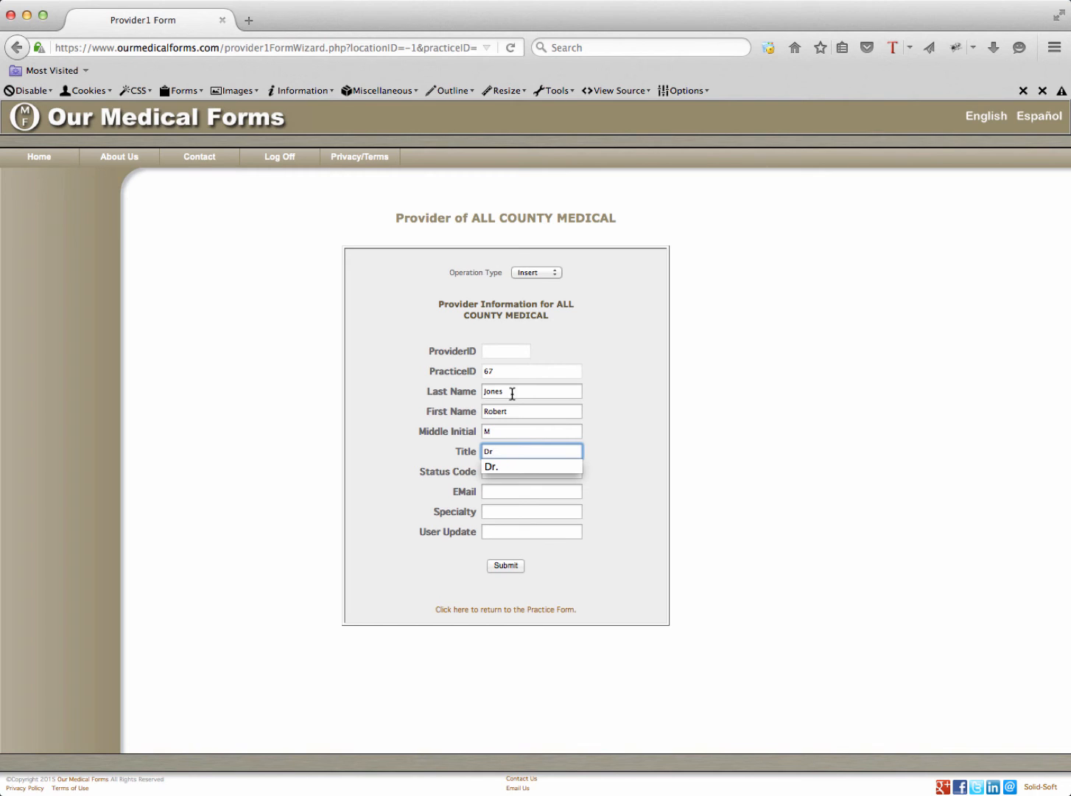
click(506, 468)
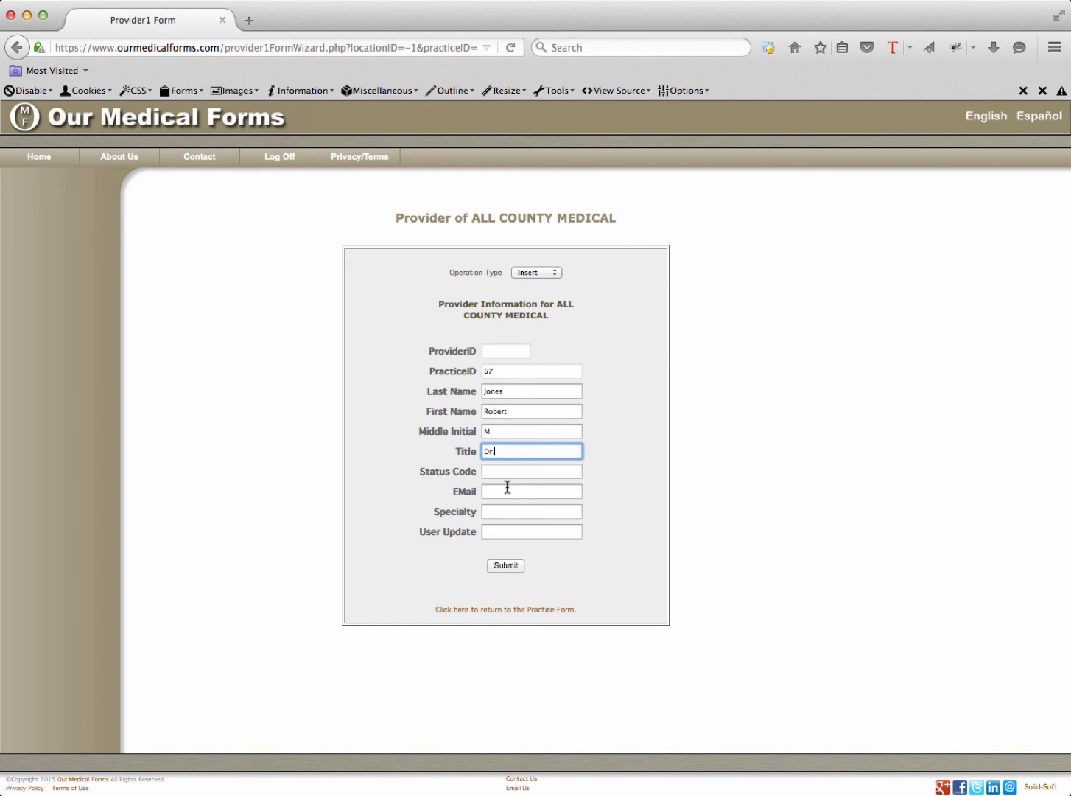
Add the provider's e-mail and Internal Medicine specialty, submit, and return to the practice wizard
click(507, 492)
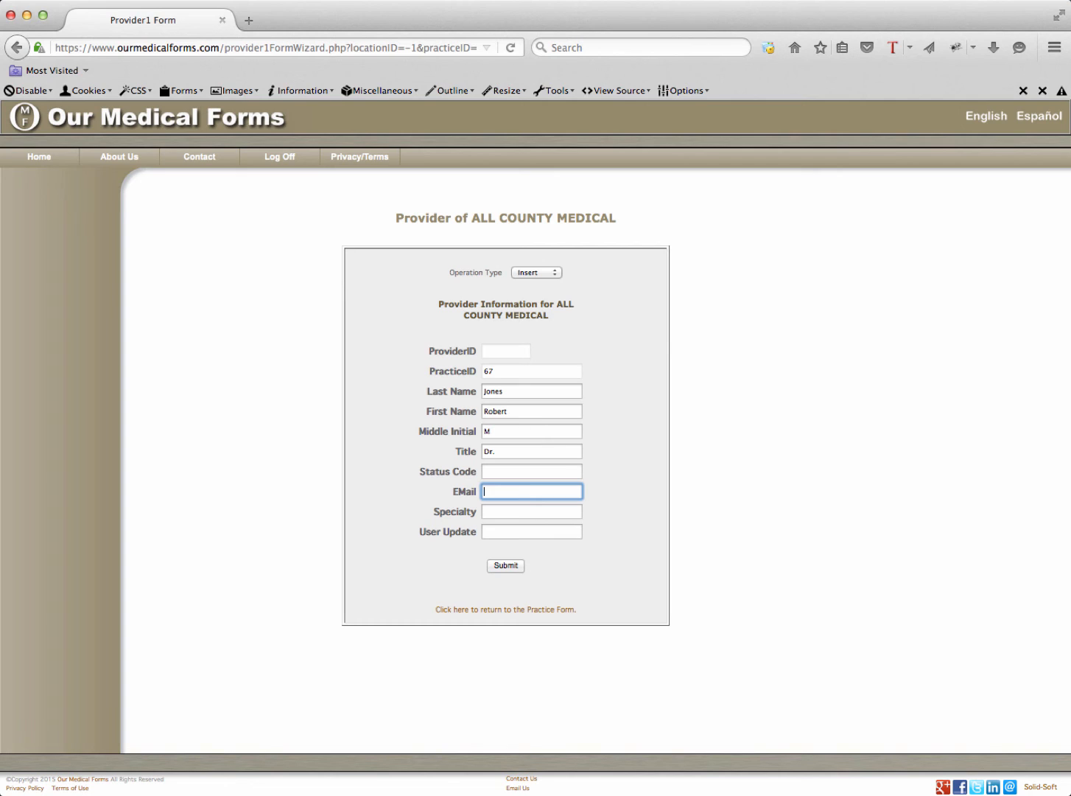
click(507, 510)
text(In)
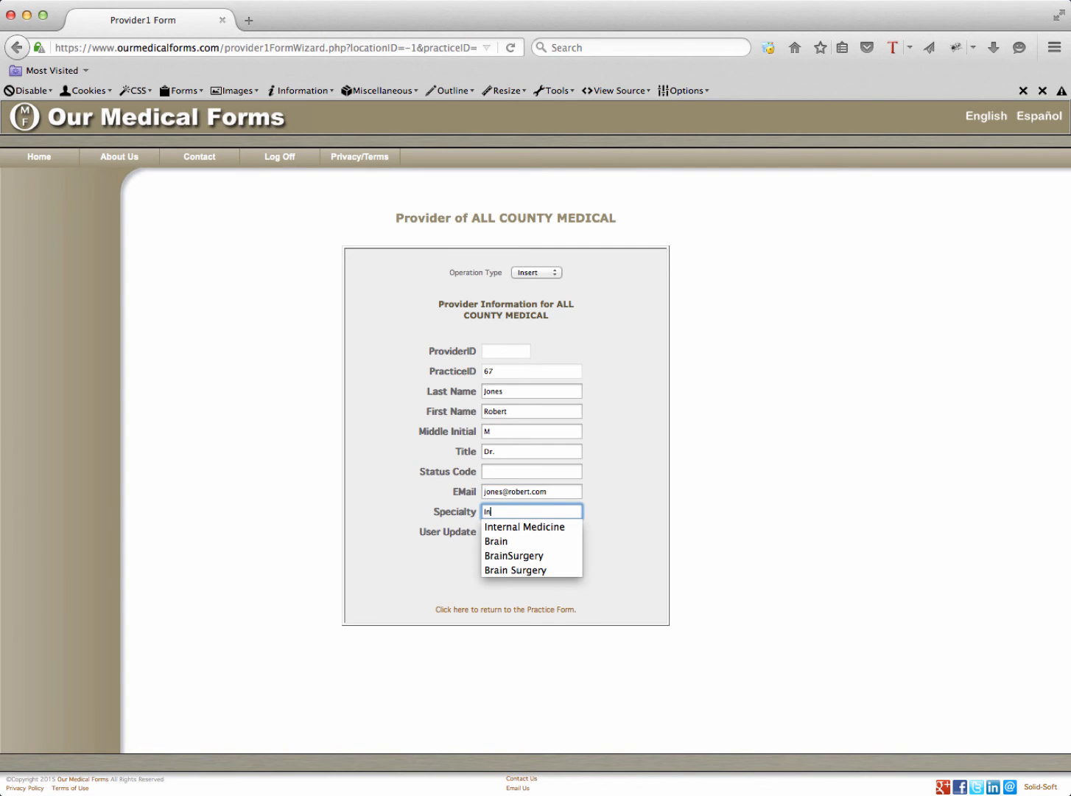
click(522, 525)
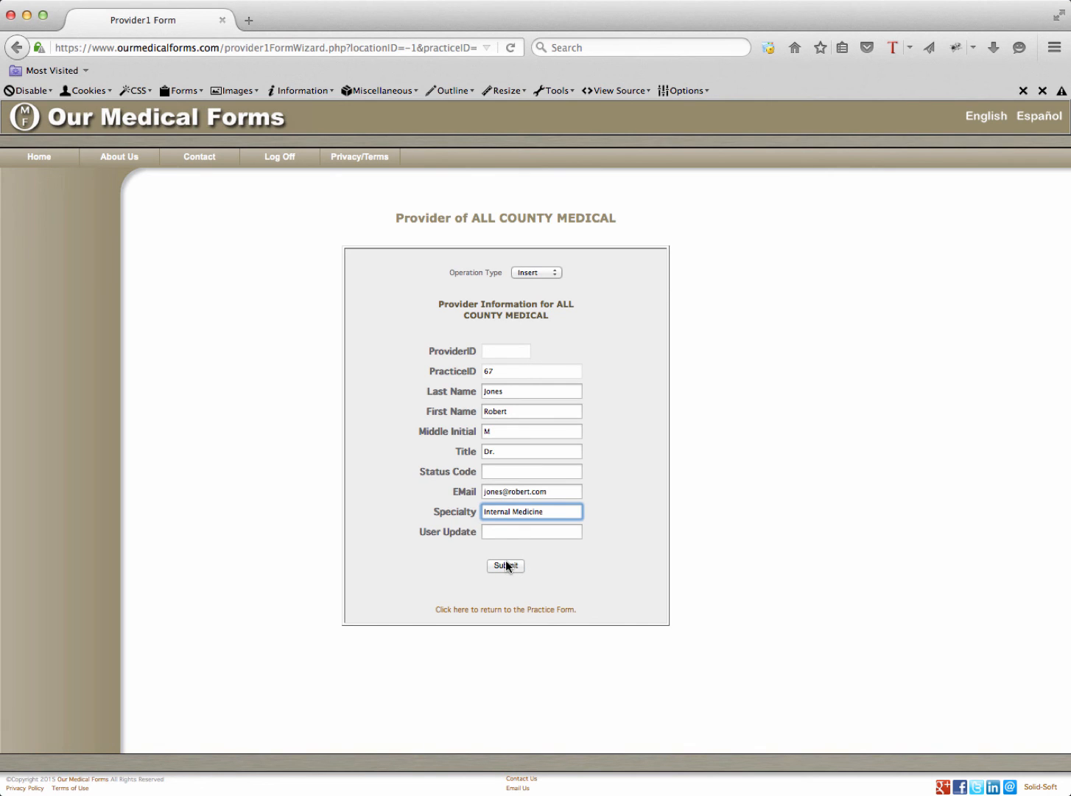
click(505, 563)
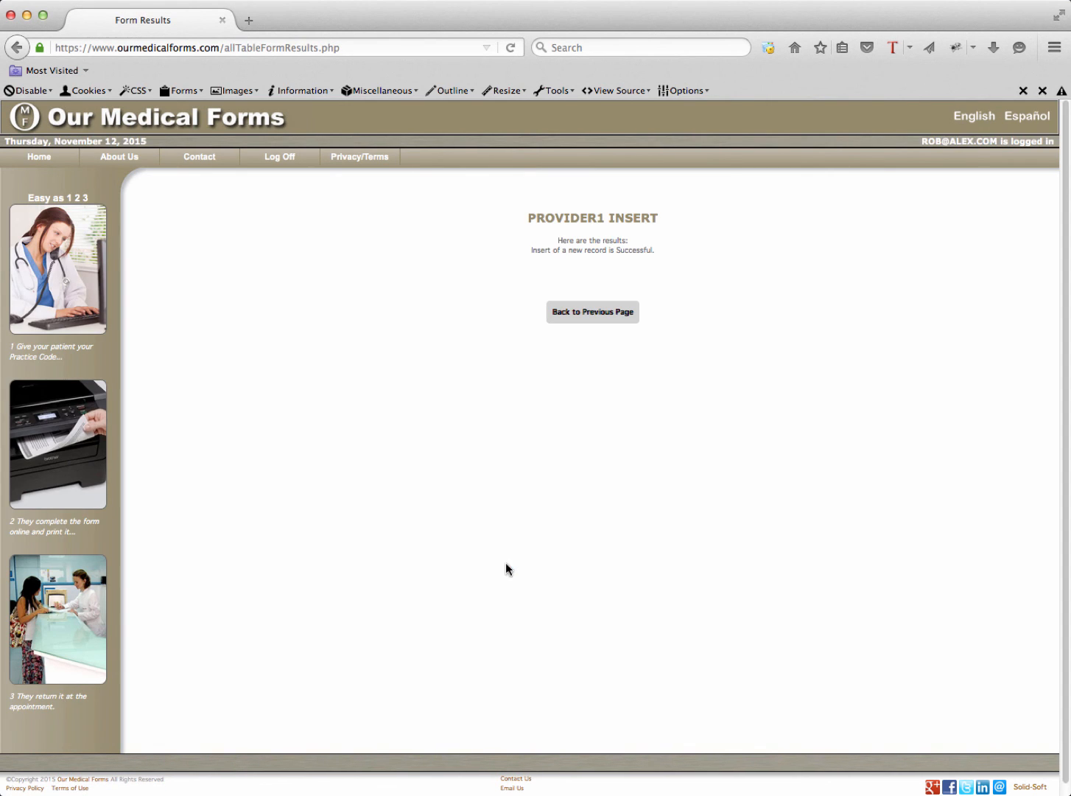
click(604, 314)
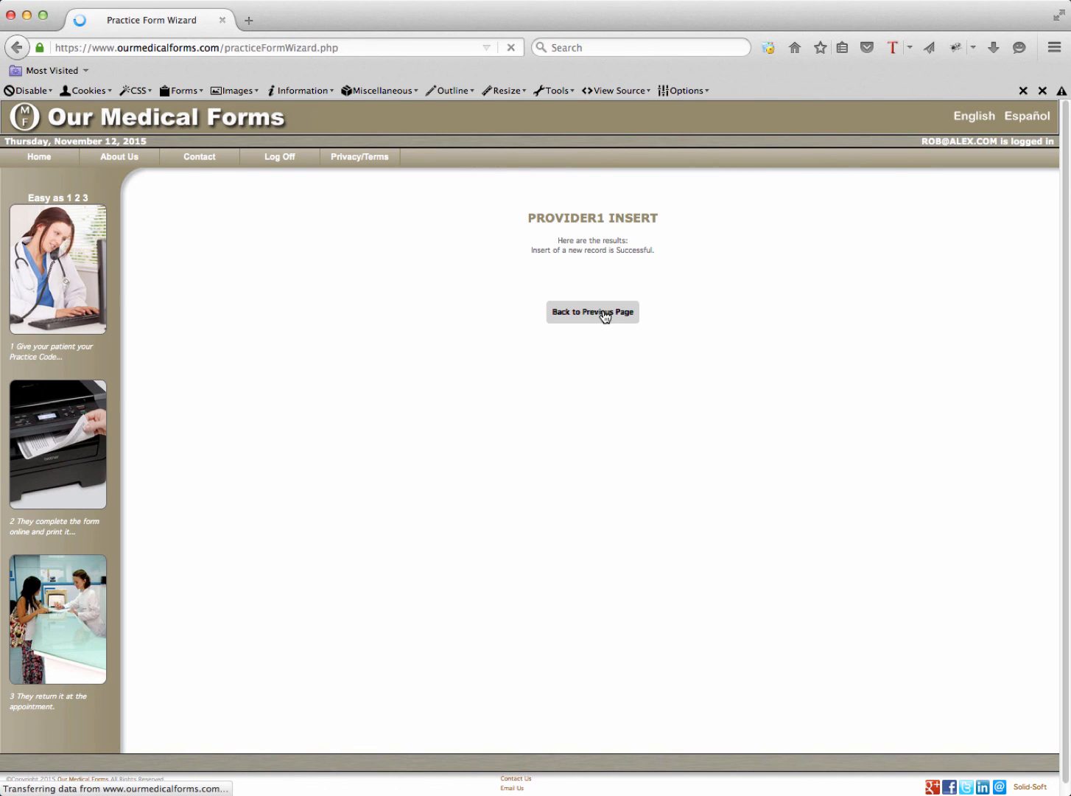